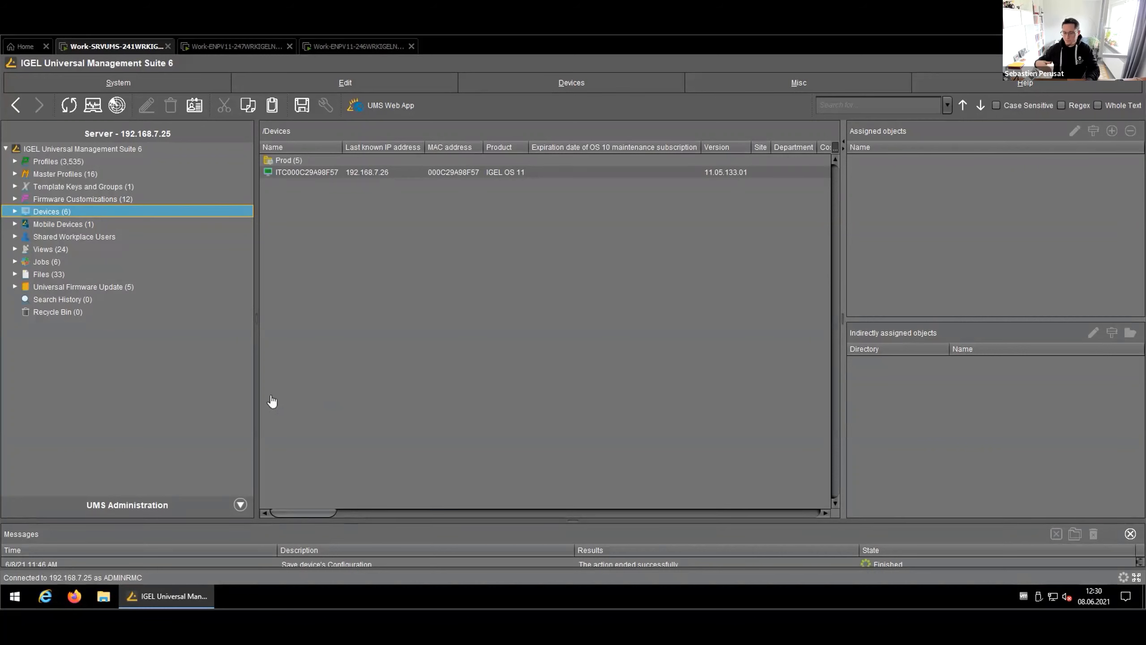
# Start a new scheduled job in the Jobs section of the server tree
pyautogui.click(15, 259)
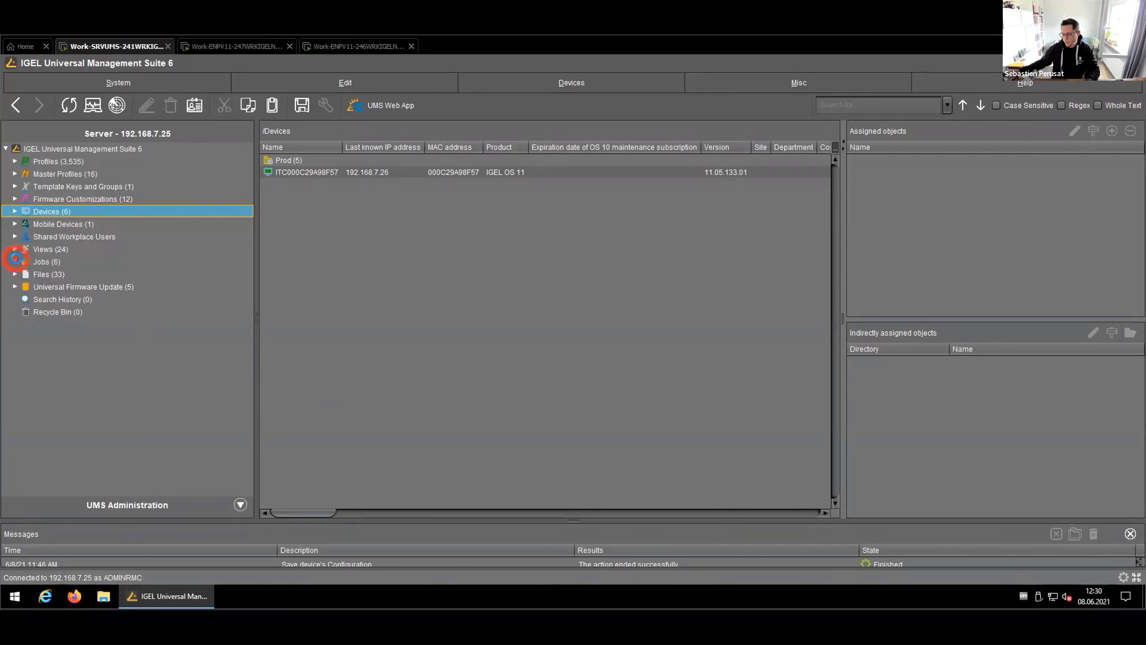
pyautogui.click(53, 260)
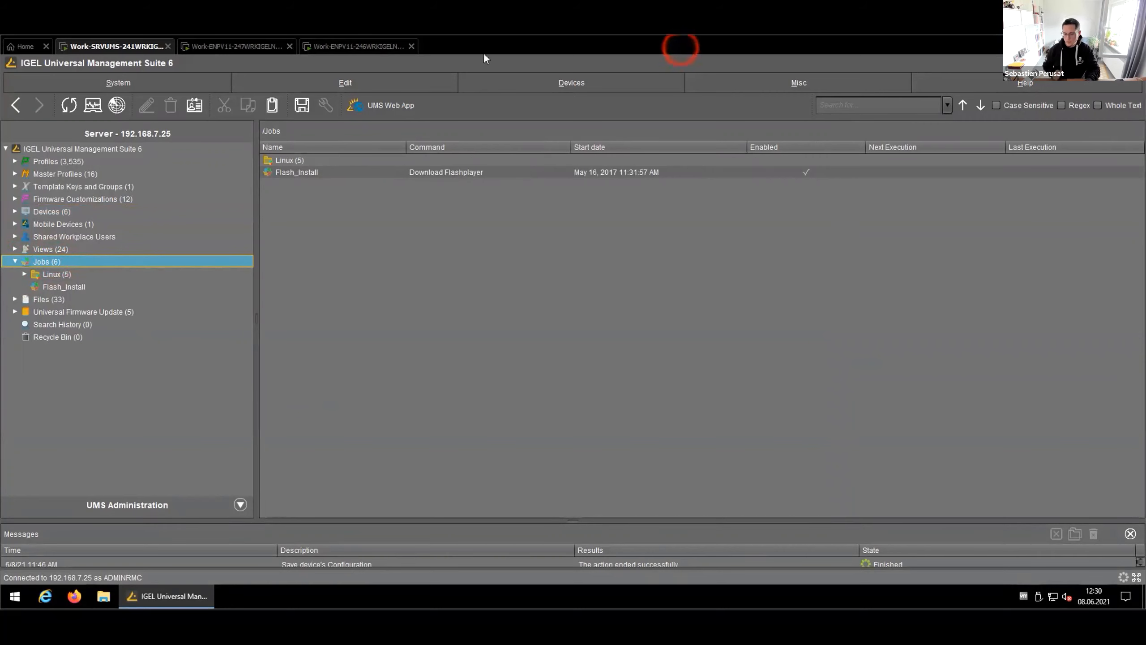
pyautogui.rightClick(57, 261)
pyautogui.click(121, 366)
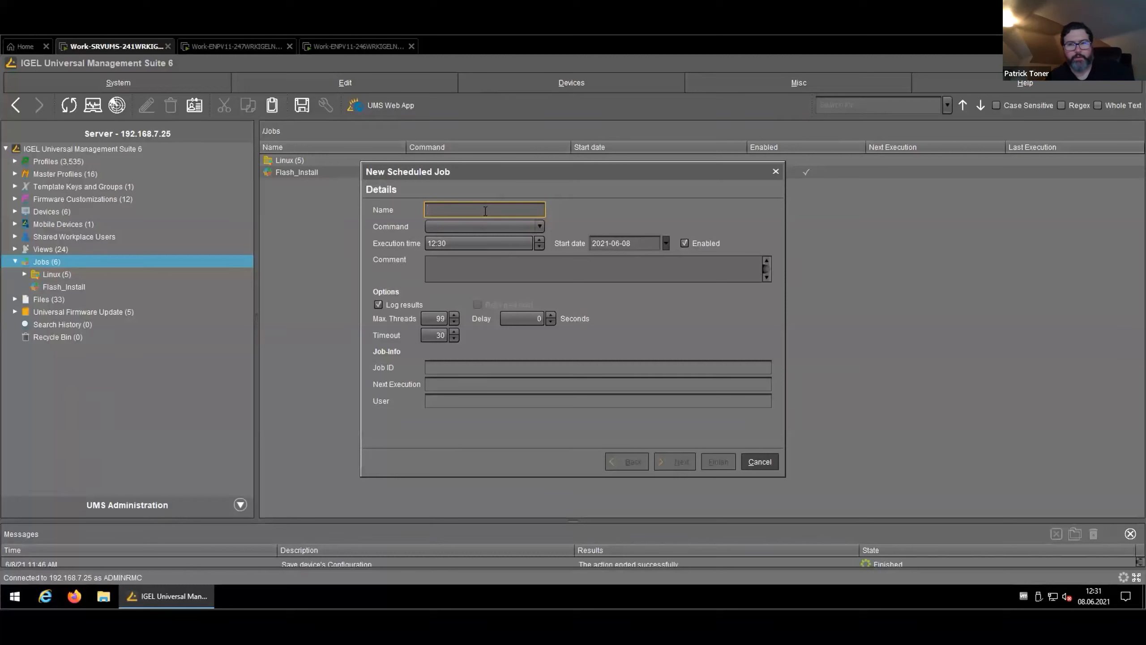
# Look through the commands available for the scheduled job, from Update down to Start Login Enterprise launcher
pyautogui.click(531, 228)
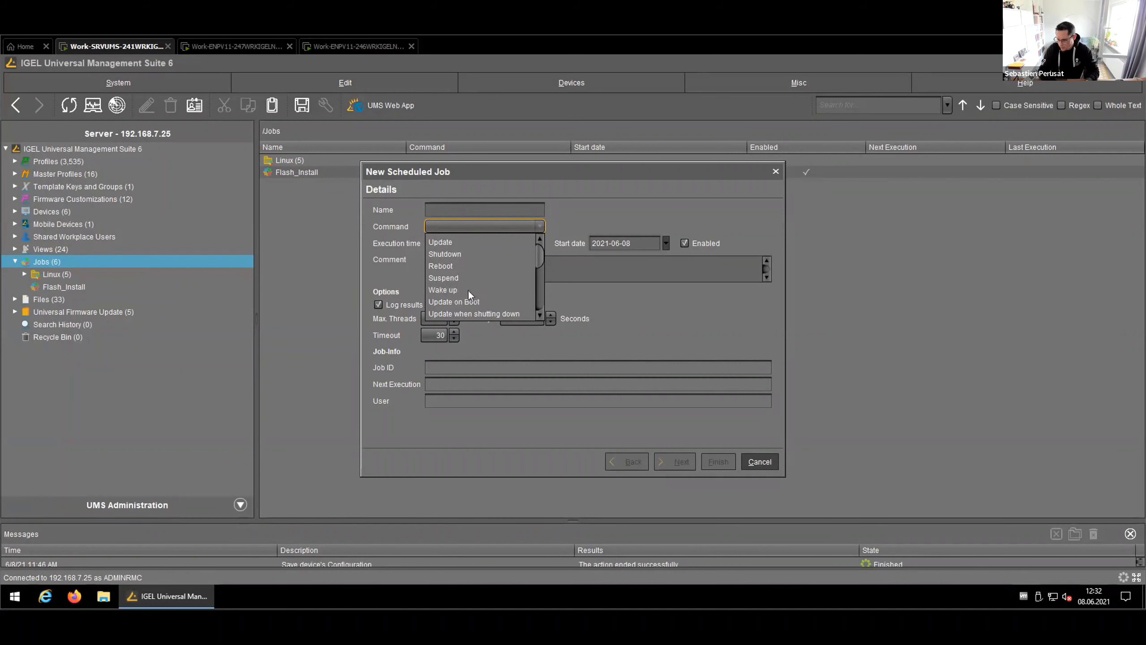
pyautogui.scroll(-1, 467, 289)
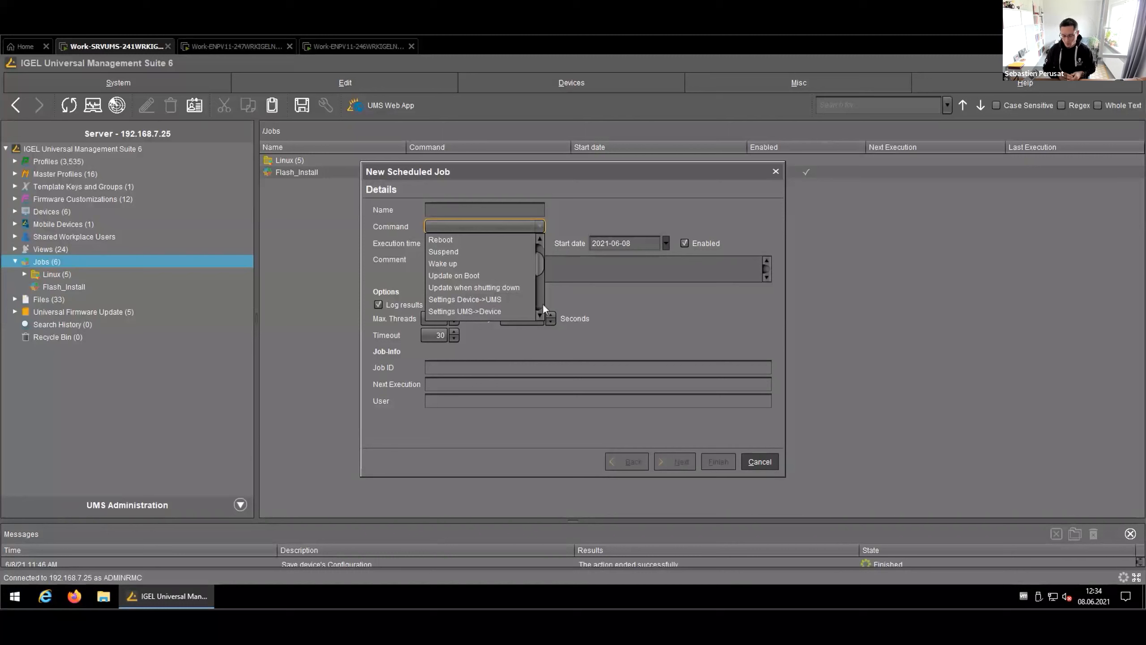
pyautogui.scroll(-1, 536, 305)
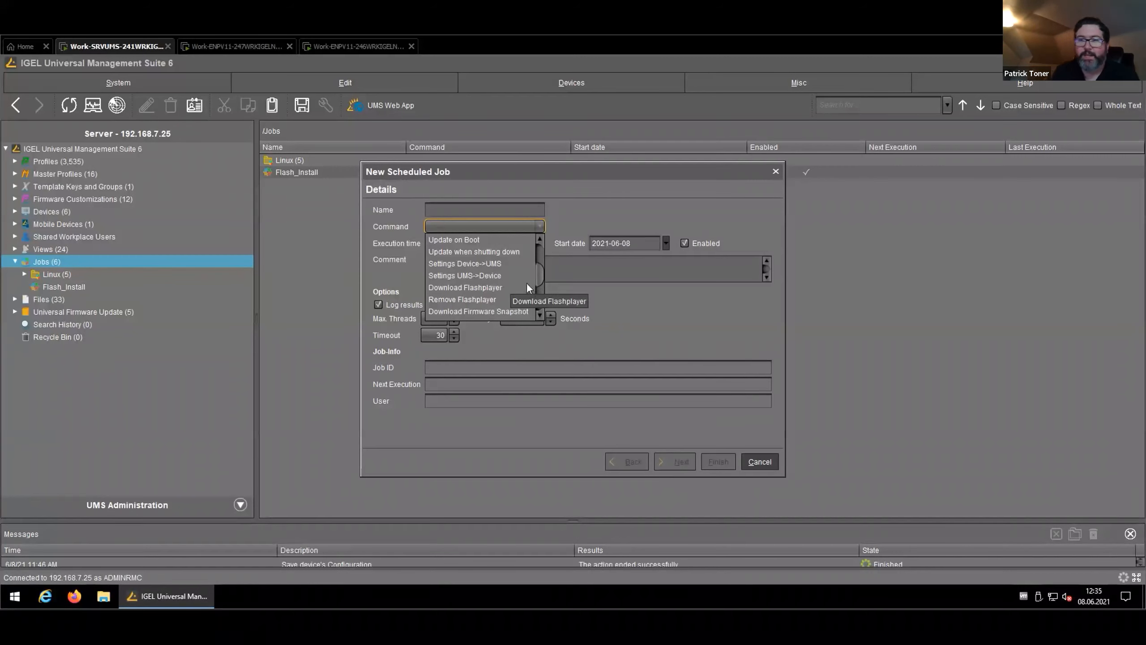
pyautogui.scroll(-1, 530, 275)
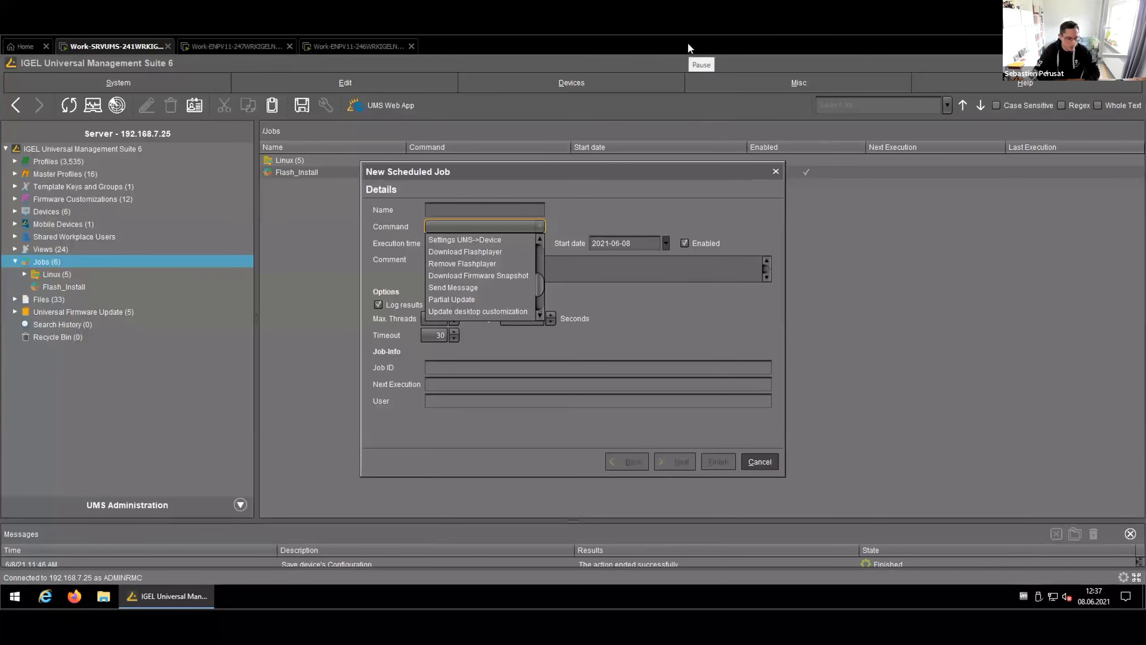
pyautogui.scroll(-2, 486, 277)
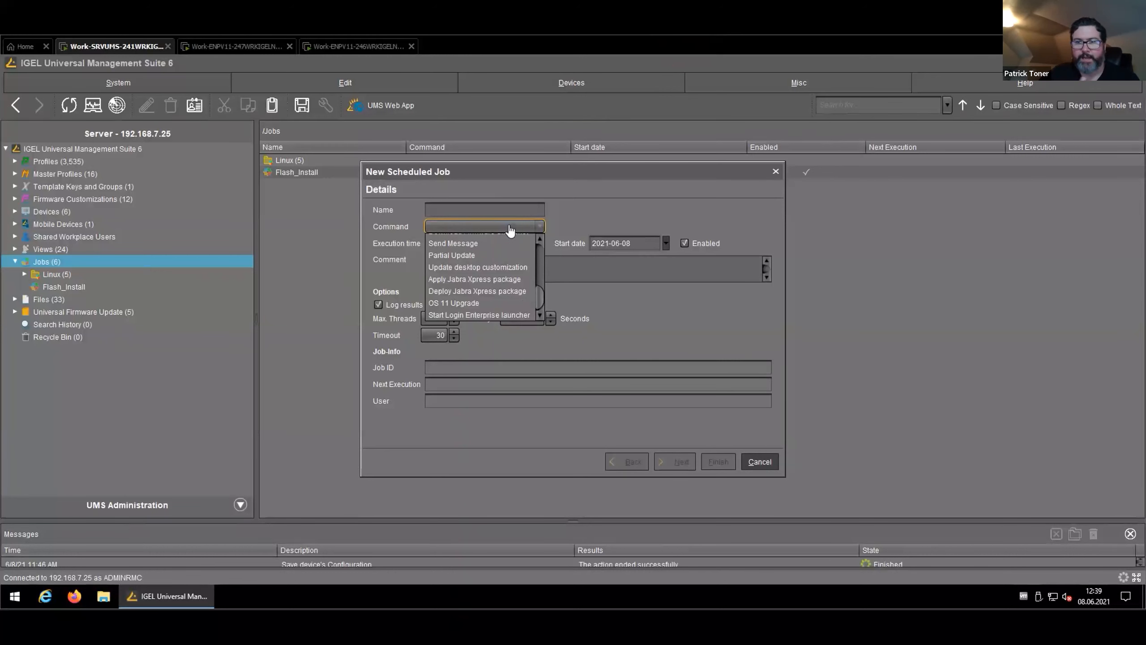
pyautogui.click(507, 227)
# Name the scheduled job Update_job and assign it the Update command
pyautogui.click(512, 210)
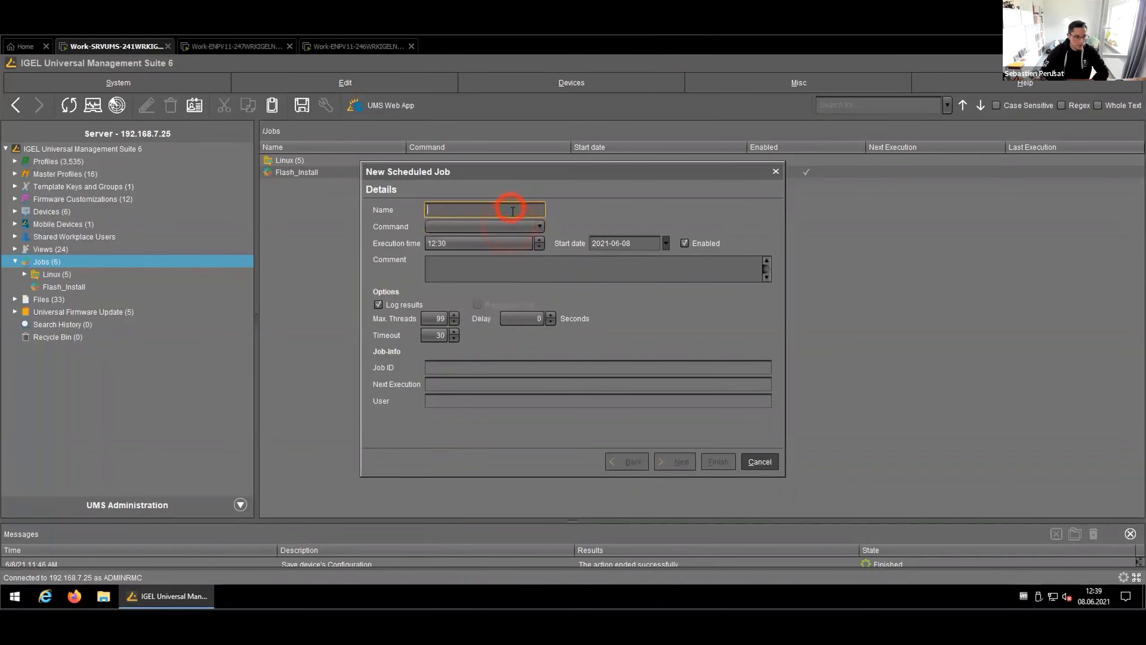
pyautogui.write('Update')
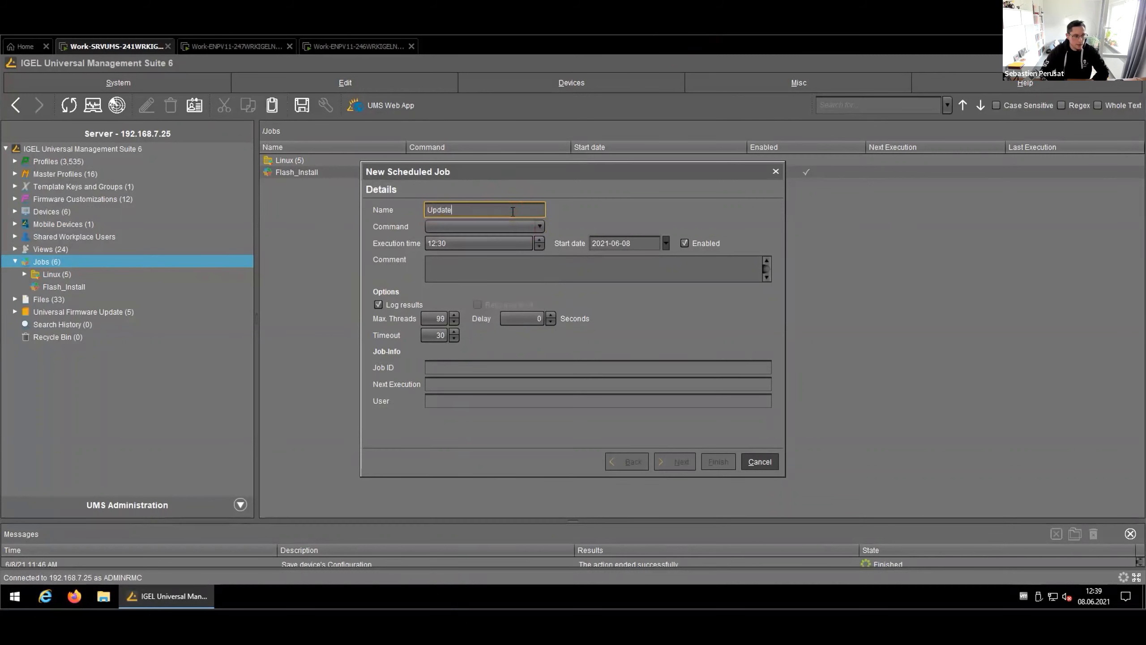
pyautogui.write('_sjob')
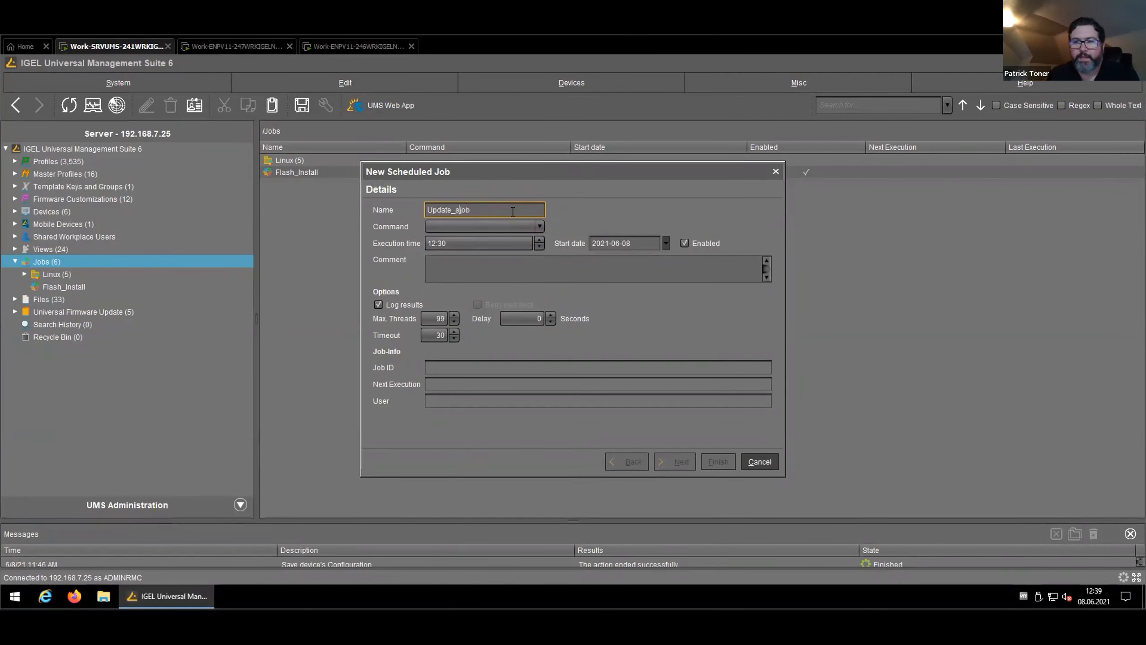
pyautogui.press('BackSpace')
pyautogui.click(493, 229)
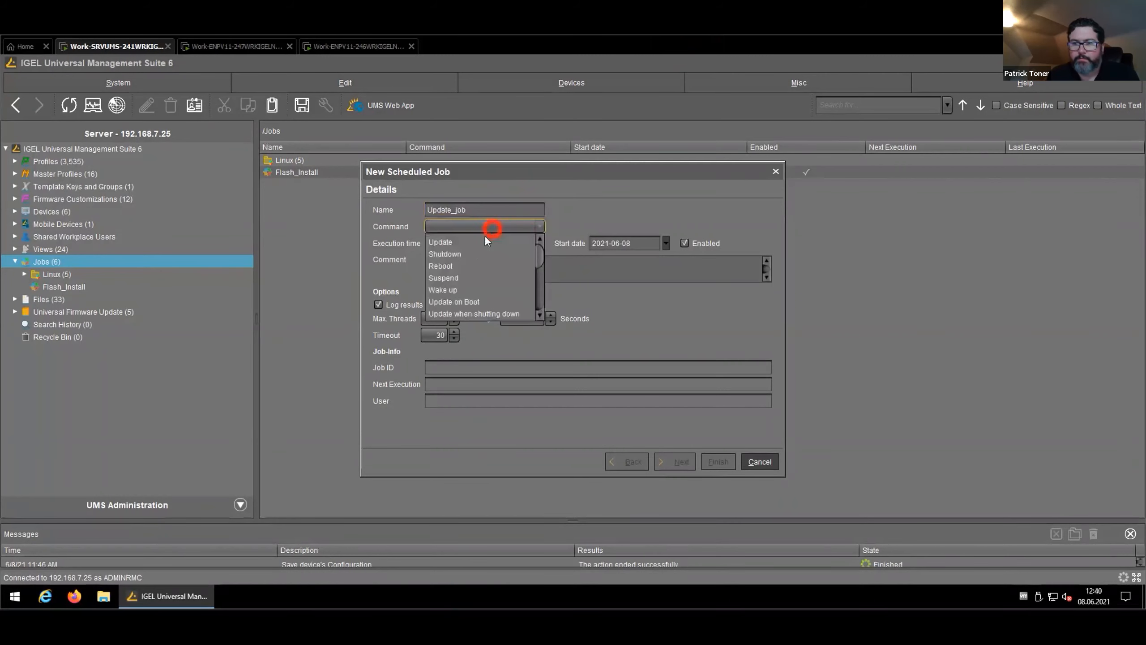
pyautogui.click(471, 244)
# Set the execution time of Update_job to 12:45 and continue to the Schedule page
pyautogui.click(471, 243)
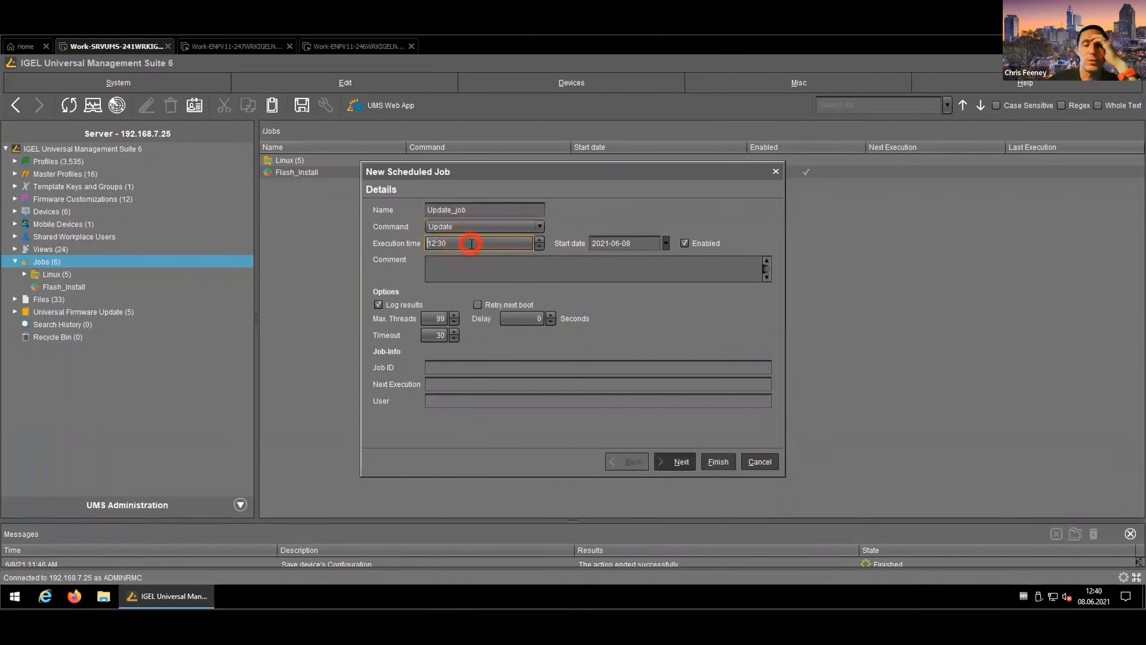
pyautogui.doubleClick(471, 244)
pyautogui.write('42')
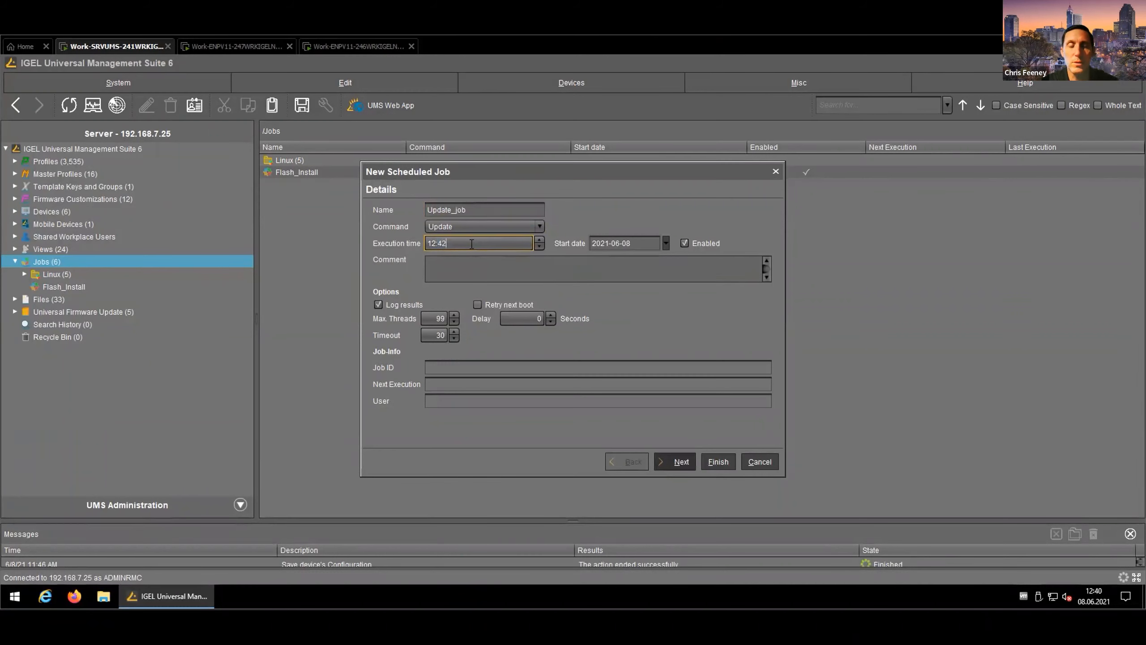
pyautogui.click(477, 247)
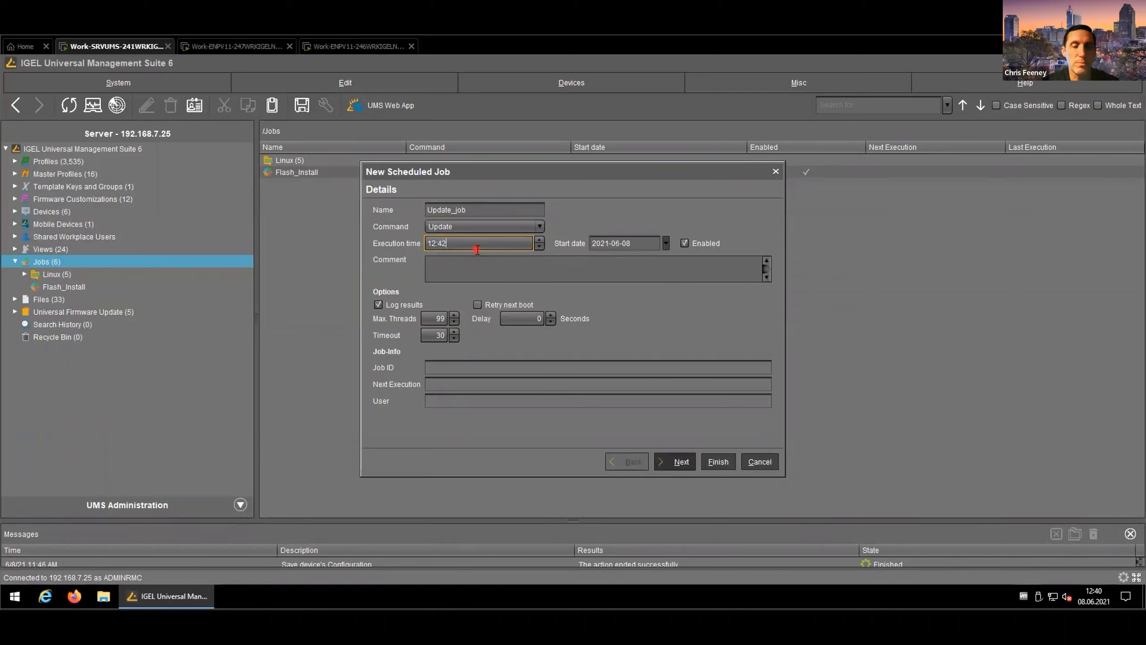
pyautogui.press('BackSpace')
pyautogui.write('5')
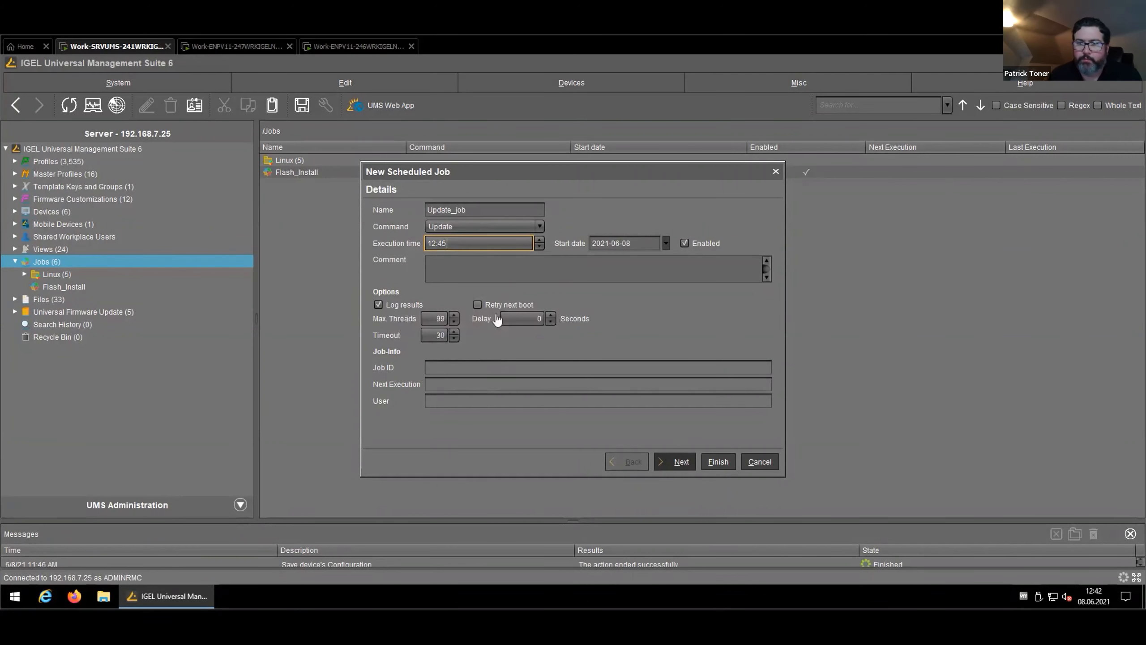
pyautogui.click(679, 463)
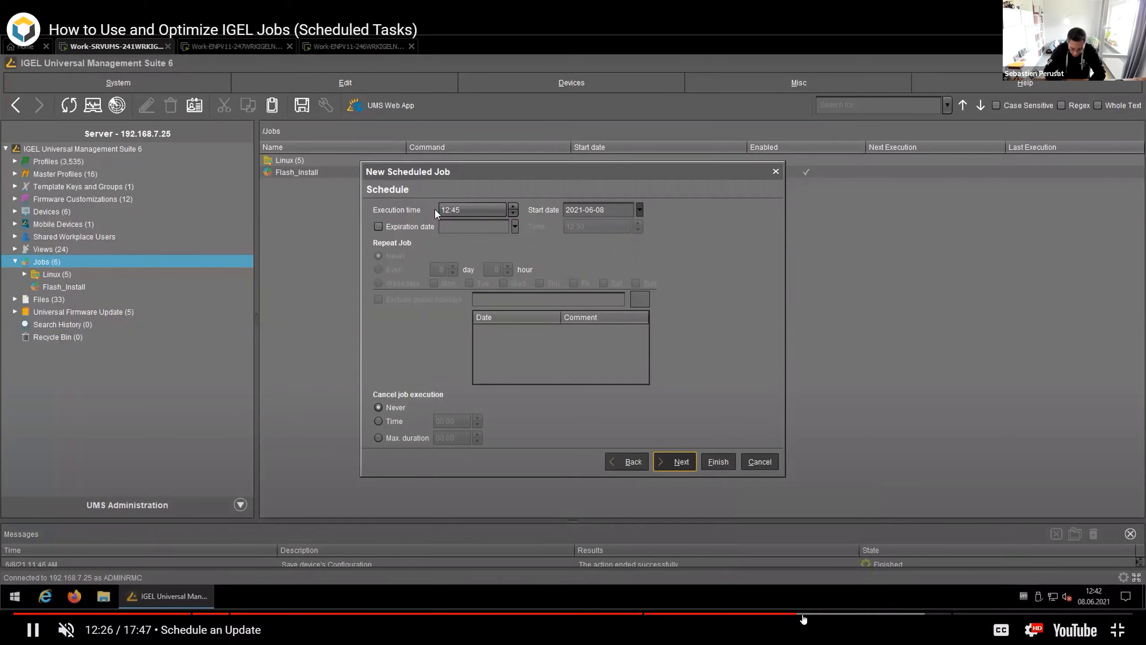
pyautogui.moveTo(797, 615); pyautogui.dragTo(767, 614)
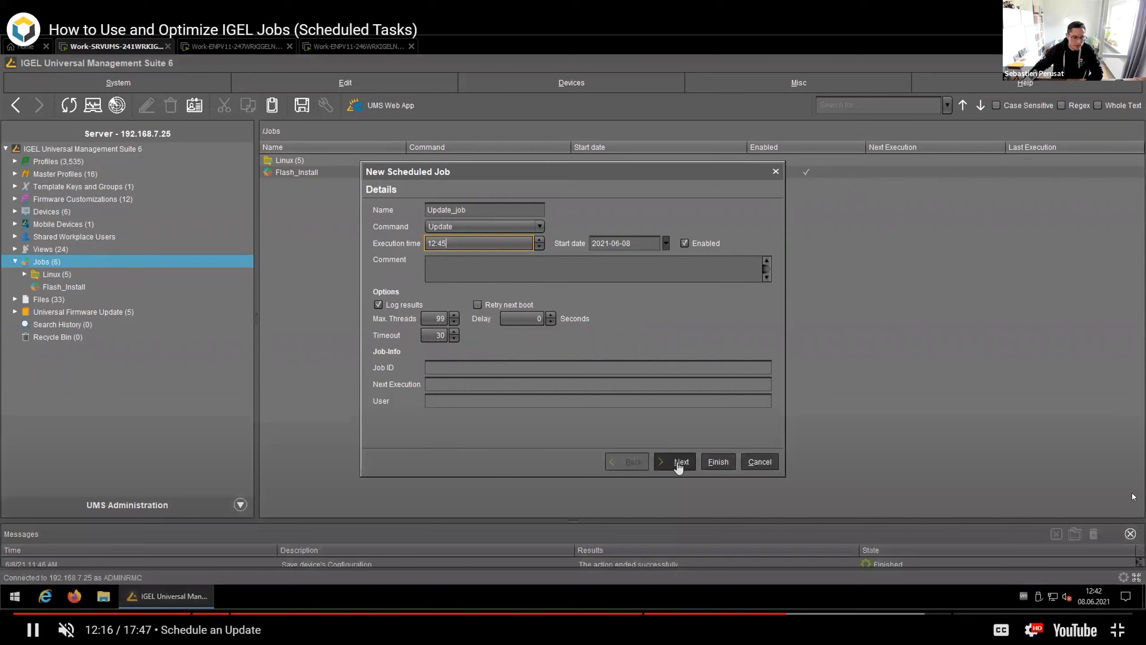
pyautogui.click(1017, 445)
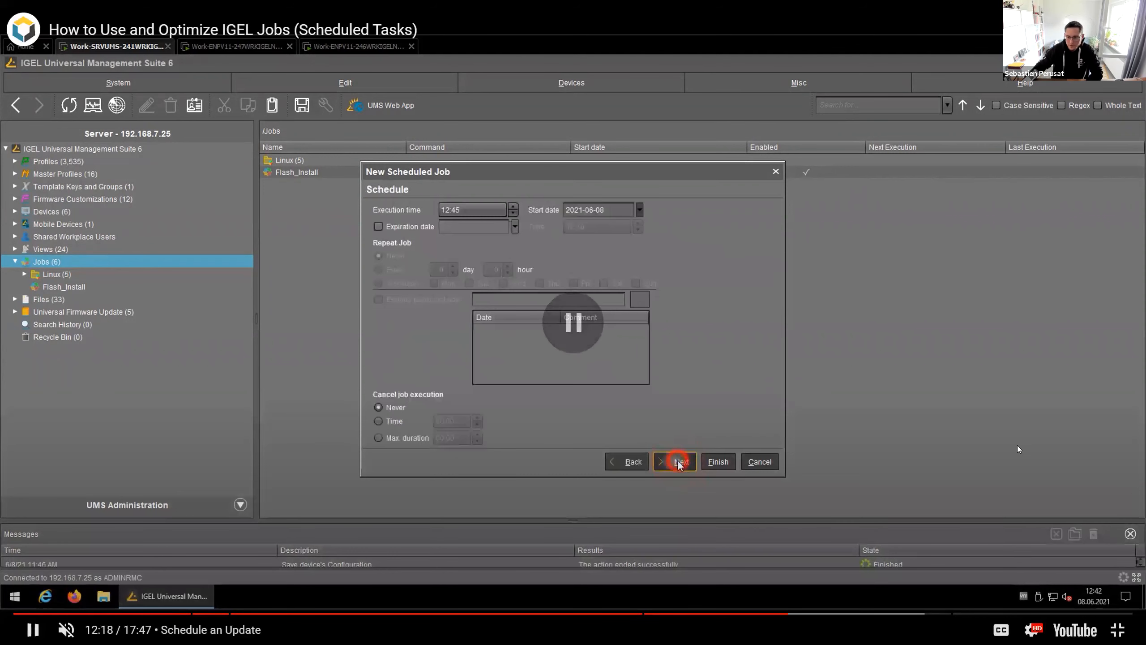
pyautogui.click(979, 340)
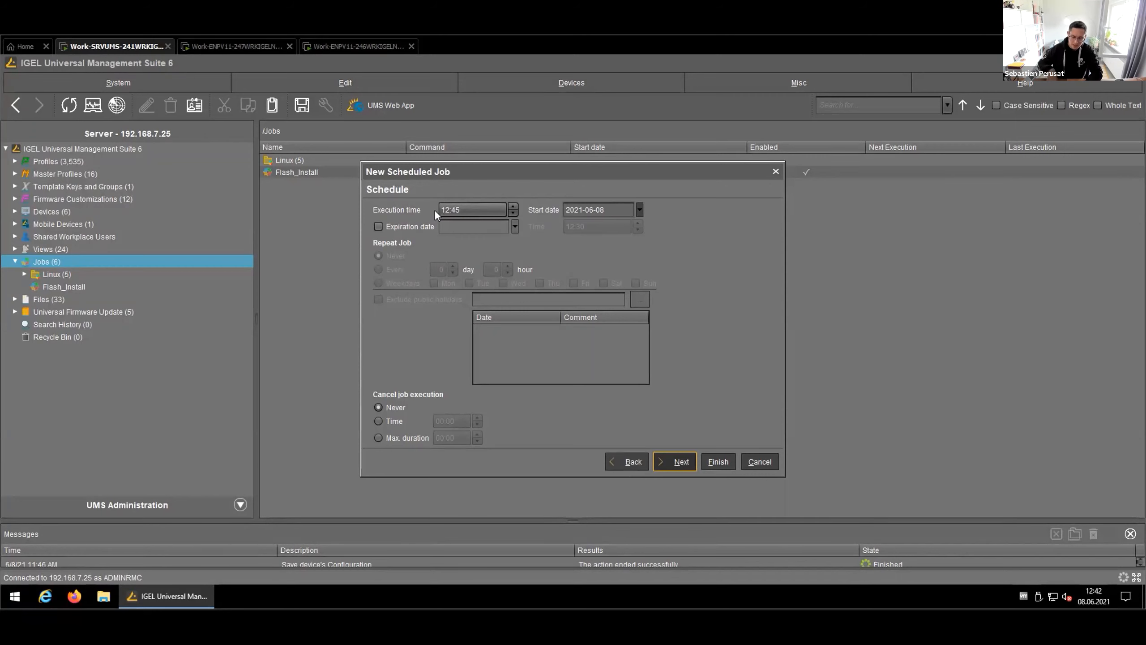
# Enable an expiration date of 2021-08-30 for the job and select device ITC00515734C234 among the assignable objects
pyautogui.click(419, 227)
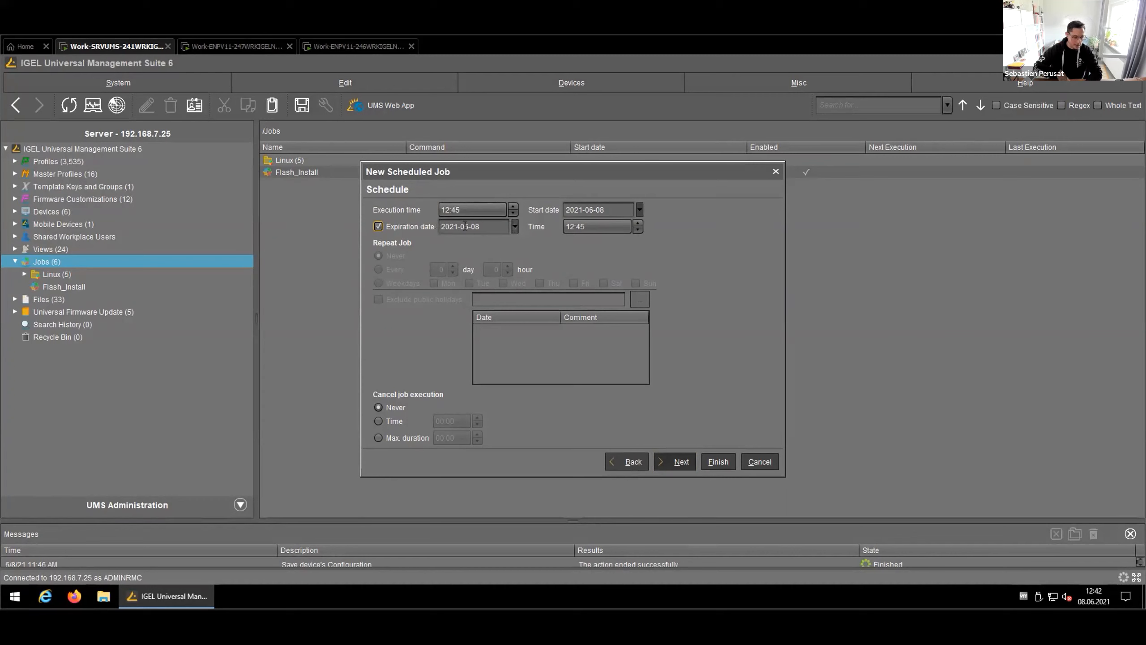
pyautogui.click(514, 227)
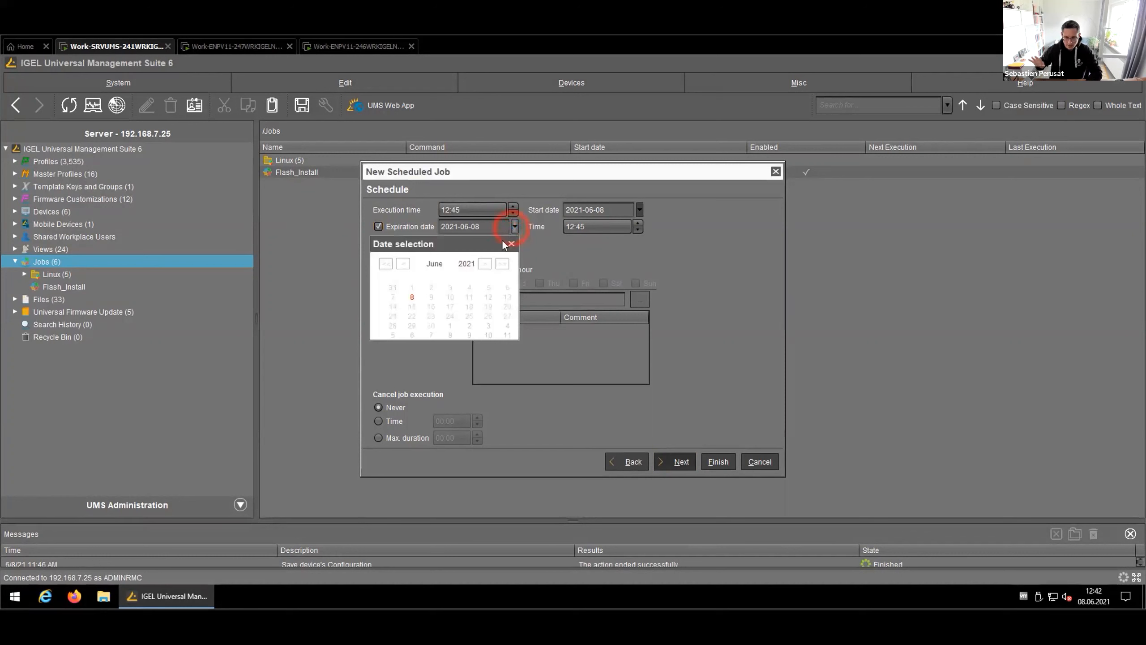
pyautogui.click(484, 264)
pyautogui.click(484, 264)
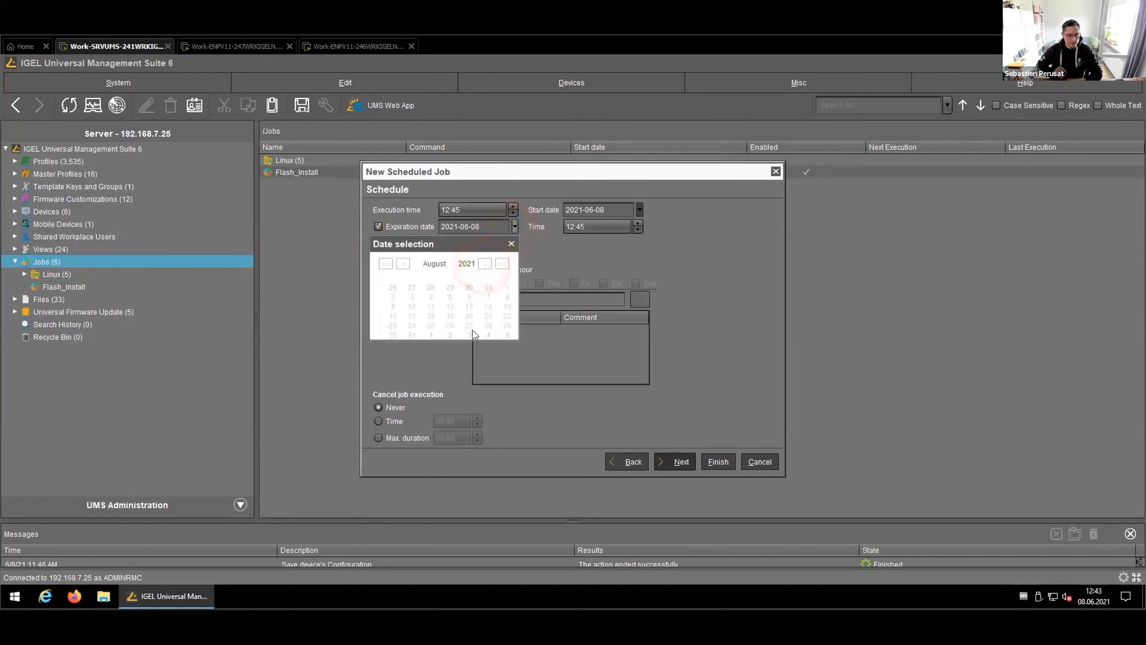
pyautogui.click(390, 334)
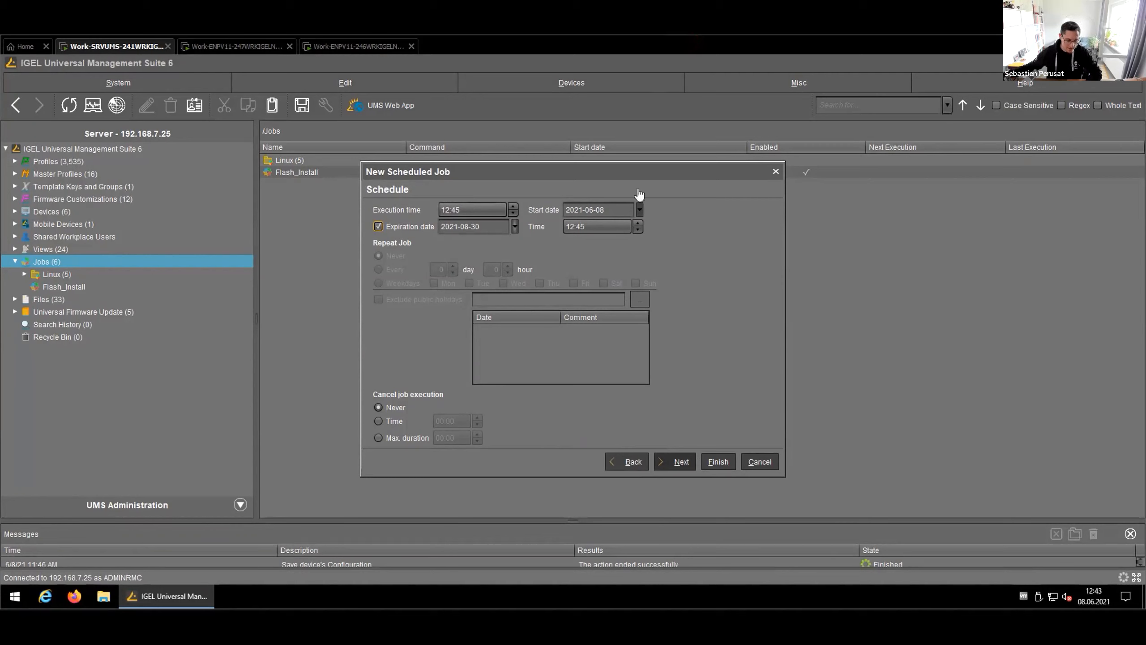
pyautogui.click(682, 462)
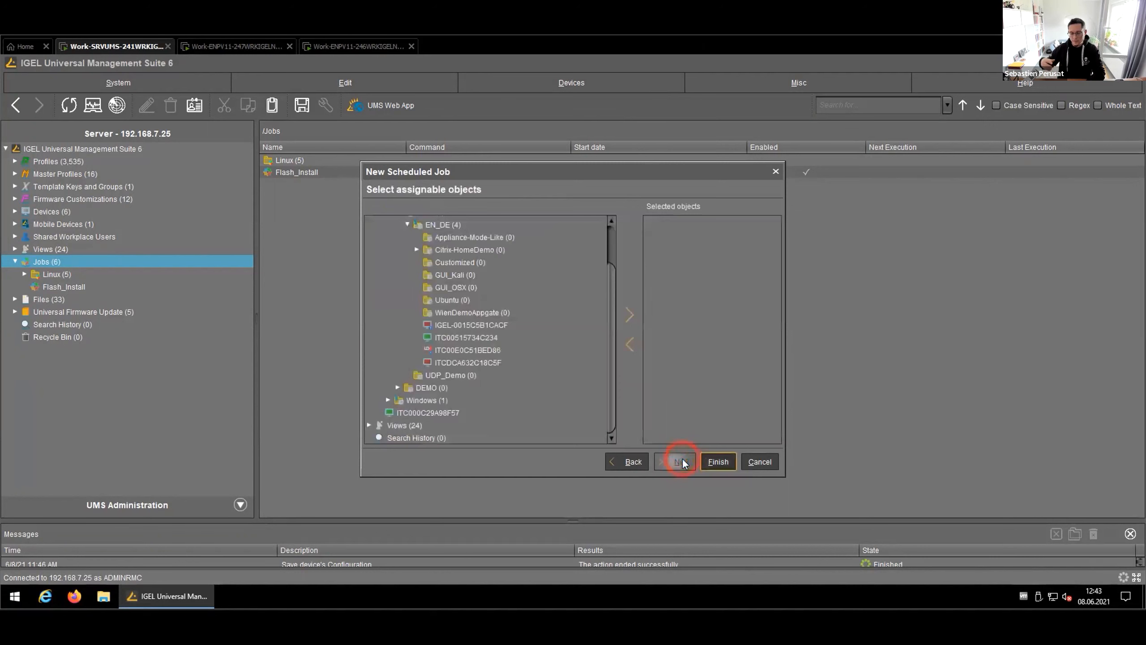
pyautogui.click(436, 340)
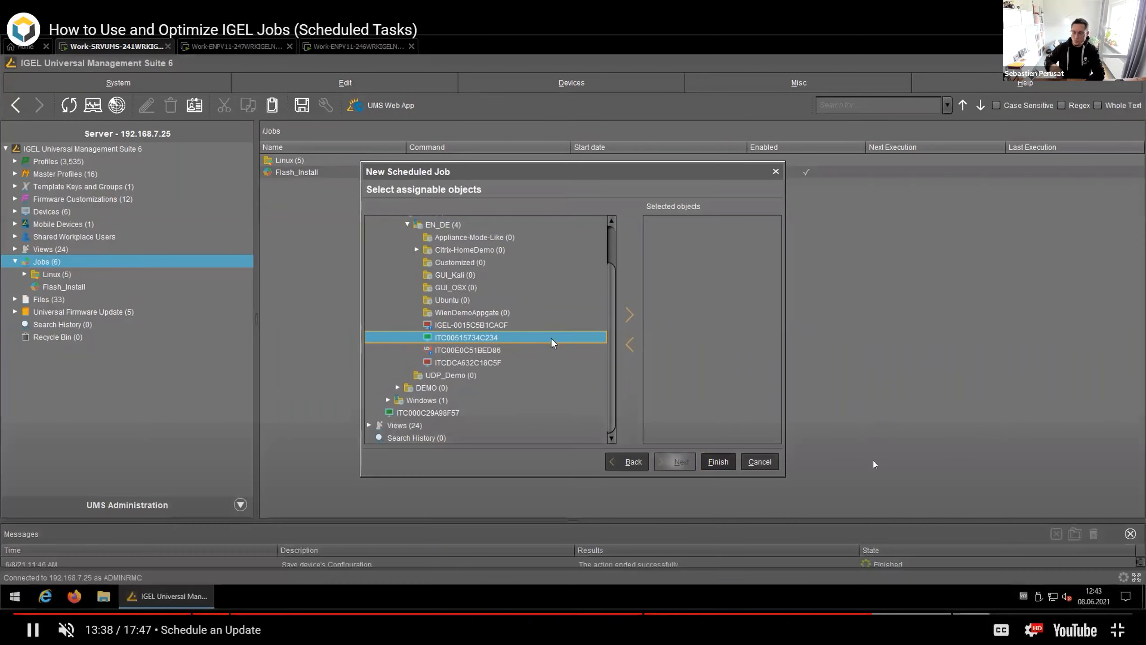
pyautogui.moveTo(871, 613); pyautogui.dragTo(434, 573)
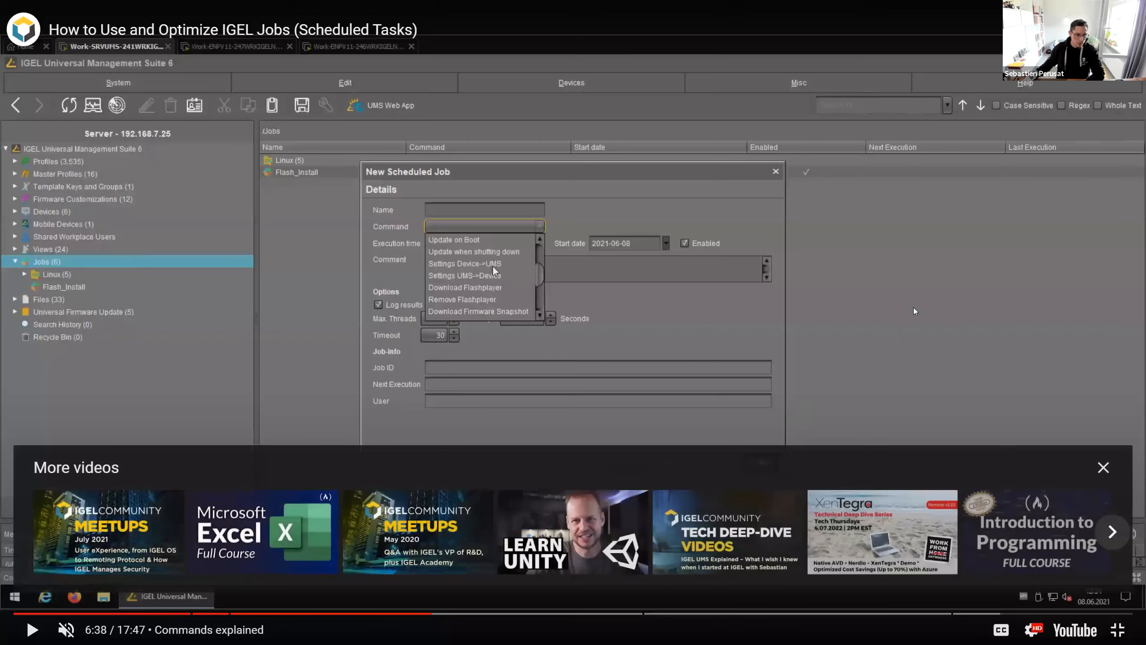
pyautogui.click(1013, 260)
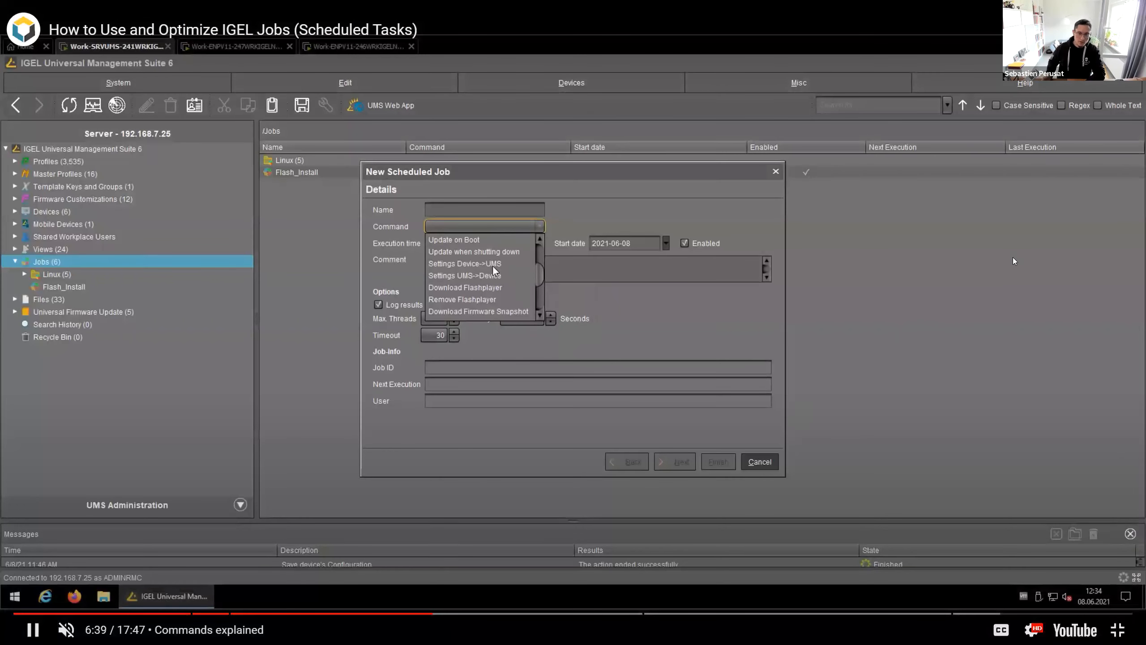
pyautogui.click(487, 613)
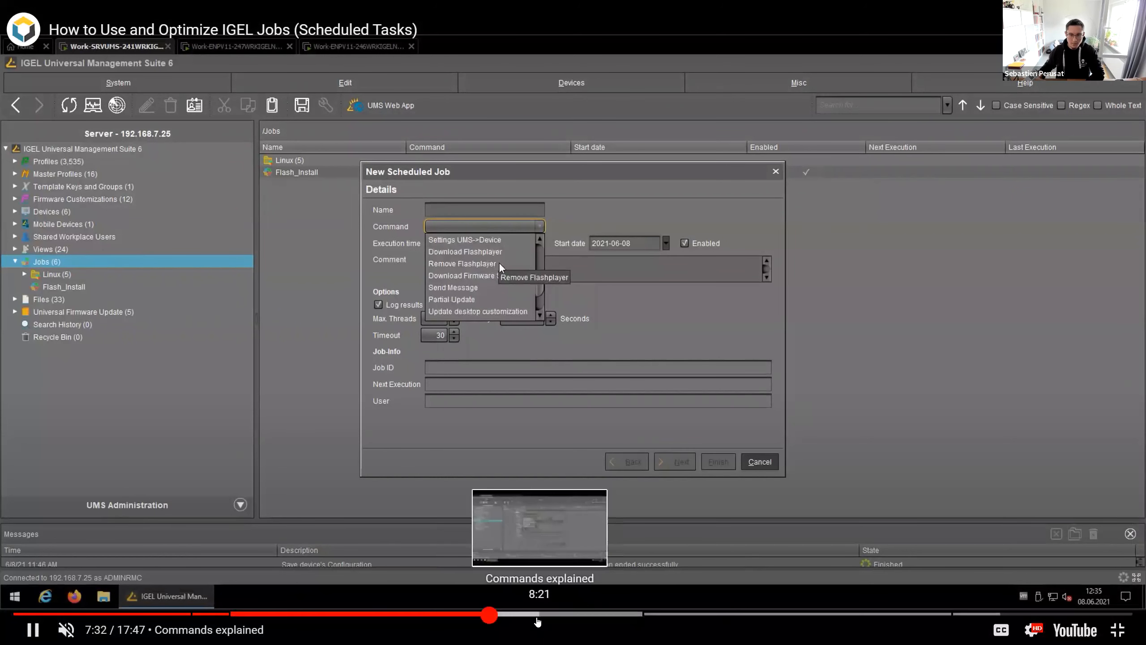
pyautogui.click(535, 613)
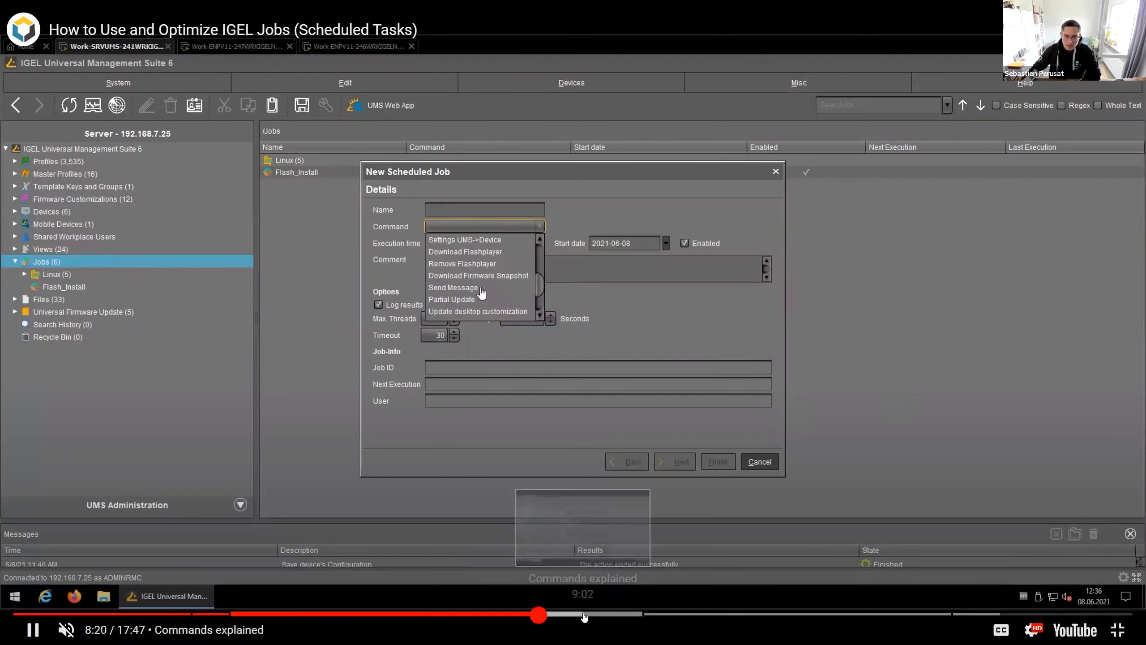
pyautogui.click(582, 612)
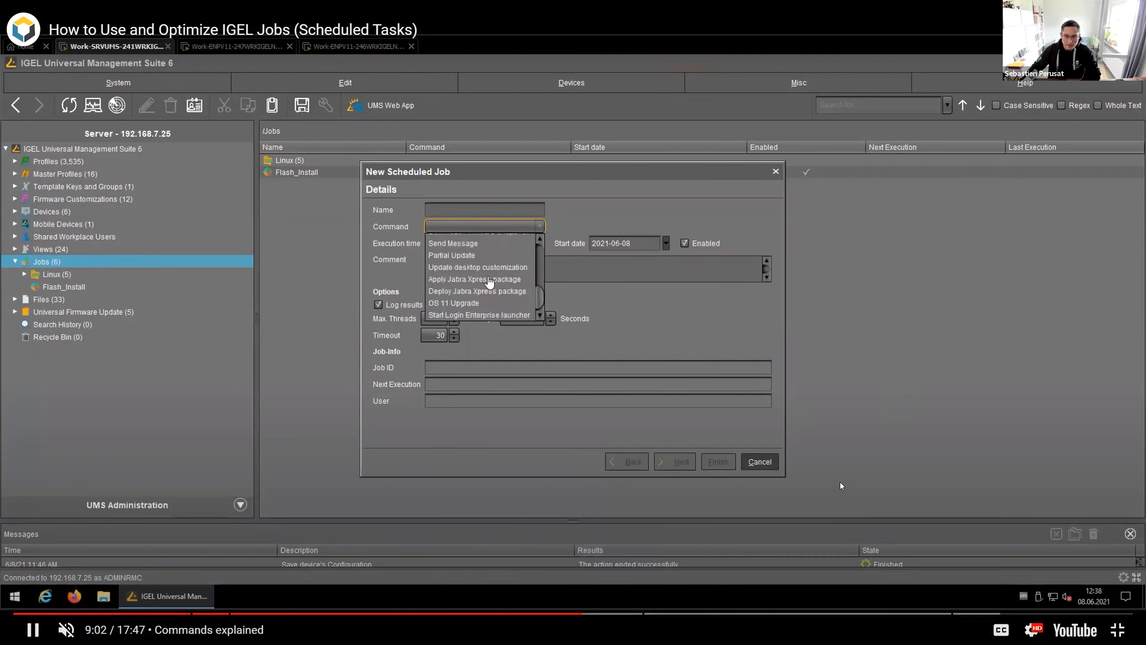
pyautogui.click(651, 614)
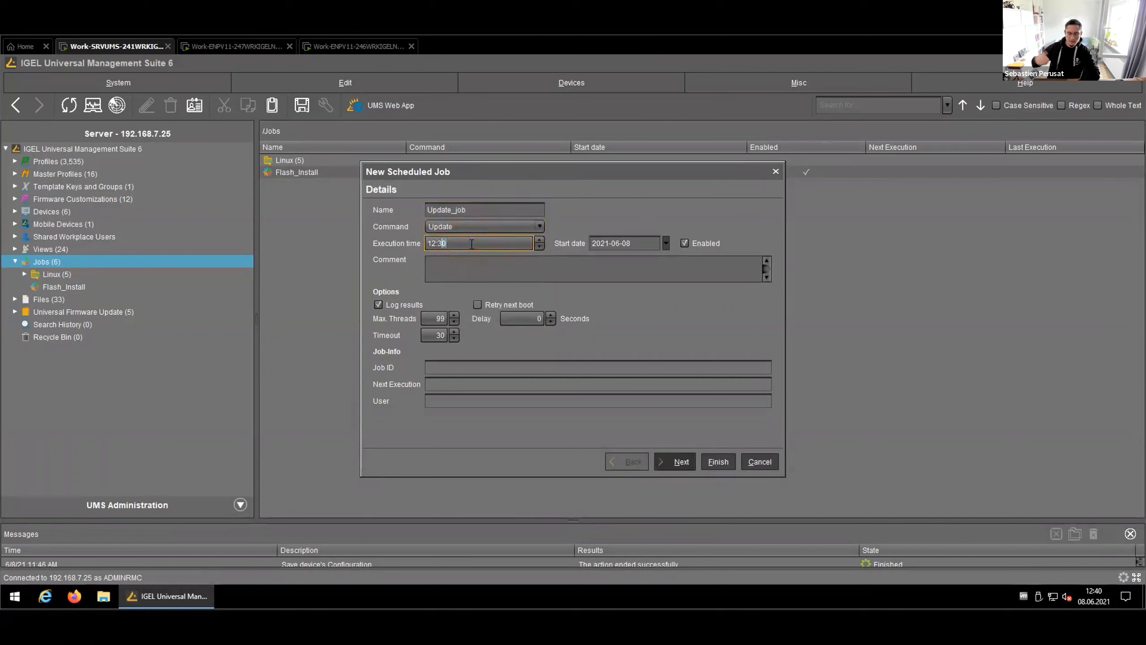
# Change the execution time of the update job to 12:45 and proceed to its schedule settings
pyautogui.write('42')
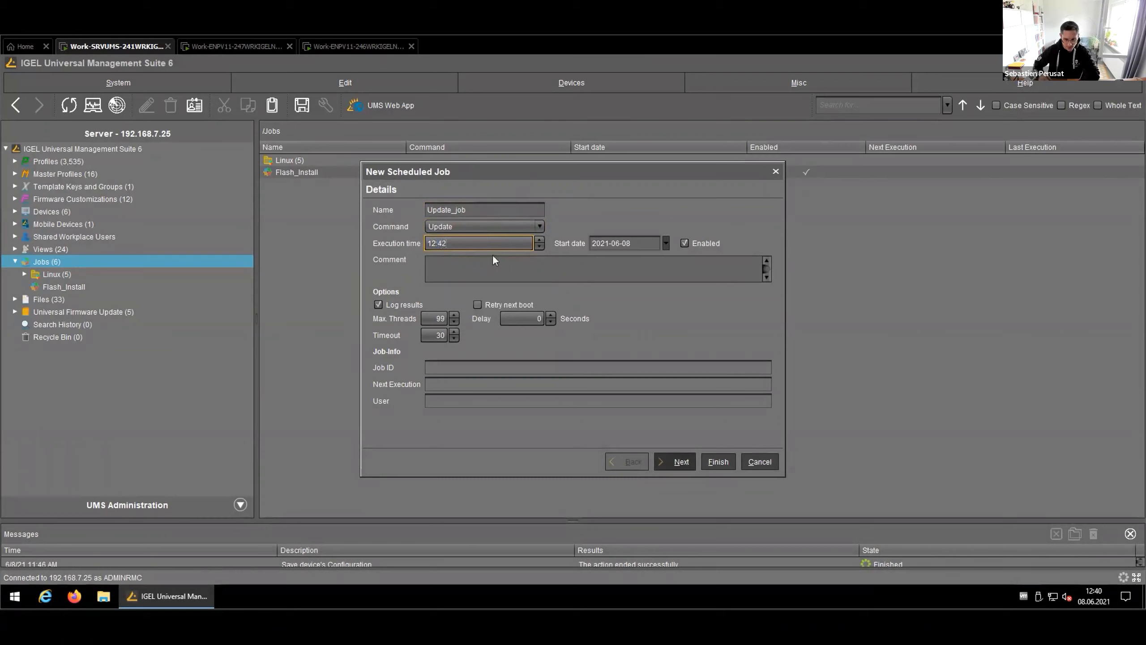
pyautogui.press('BackSpace')
pyautogui.write('5')
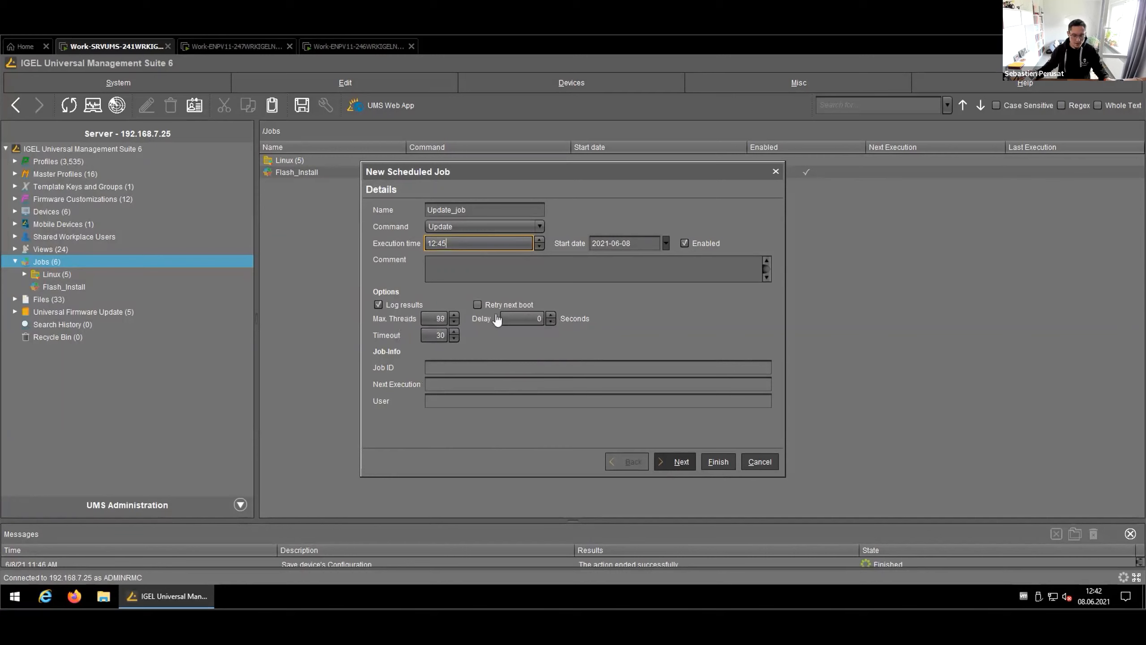
pyautogui.click(679, 463)
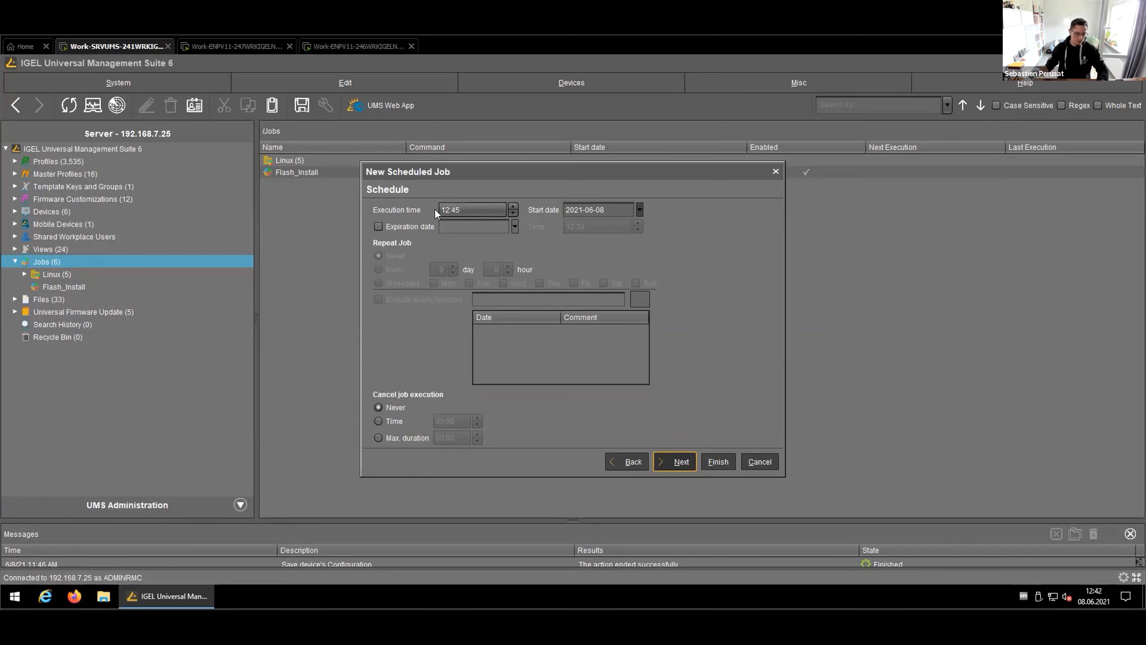
pyautogui.click(418, 224)
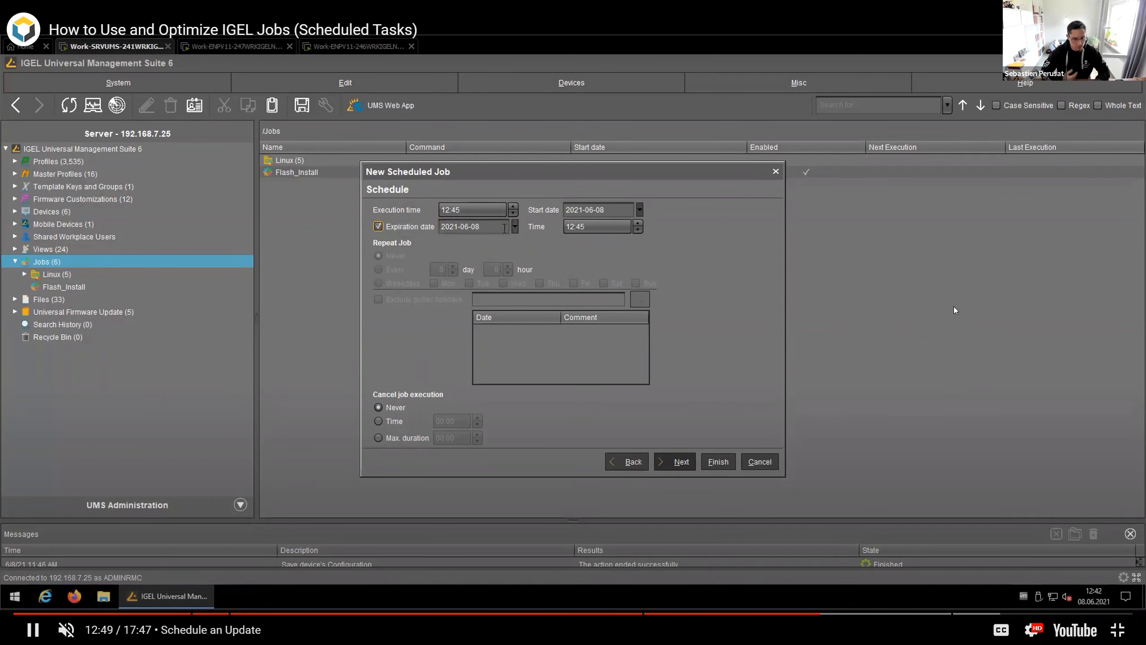
pyautogui.click(513, 229)
pyautogui.click(482, 264)
pyautogui.click(482, 264)
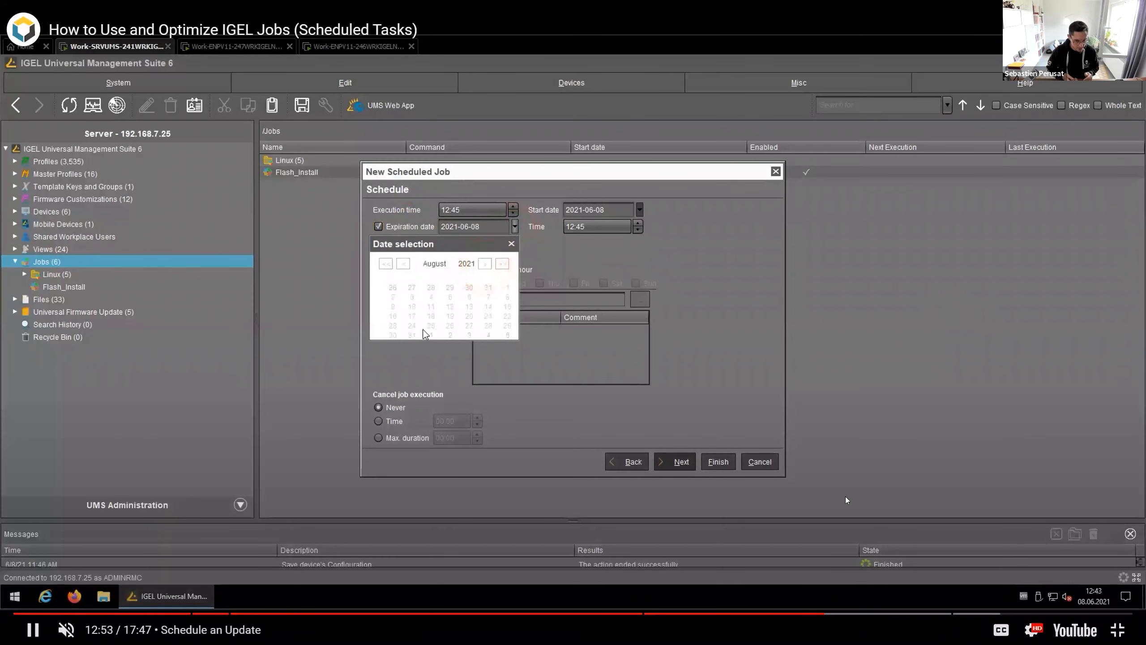
pyautogui.moveTo(828, 620); pyautogui.dragTo(729, 617)
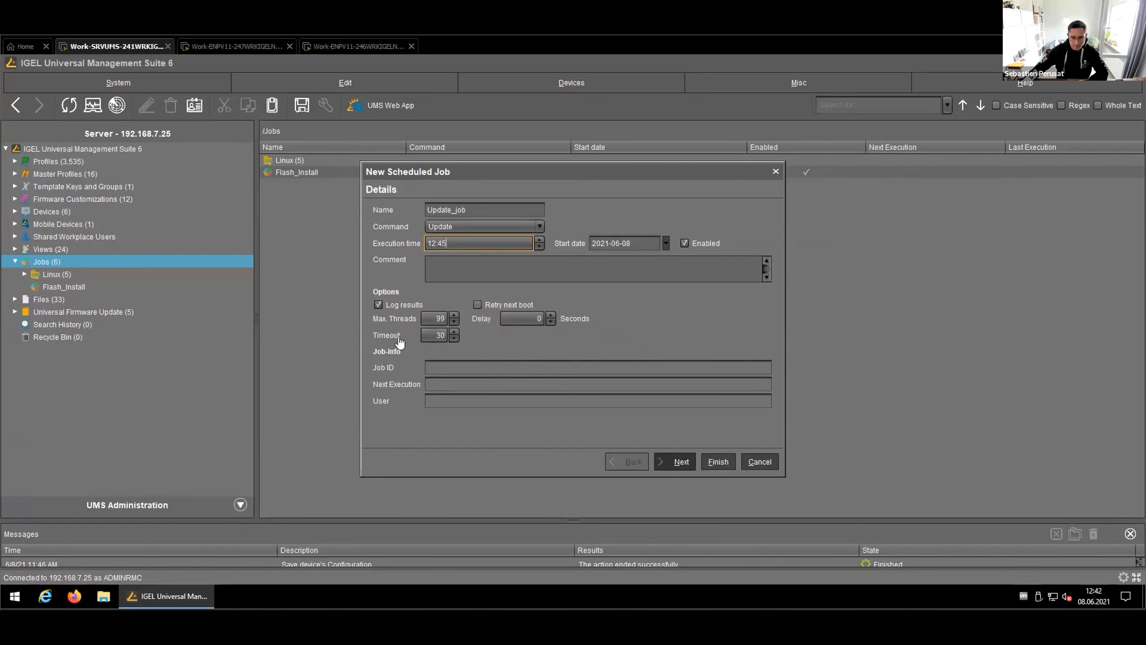
# Continue to the schedule settings of Update_job and enable its expiration date
pyautogui.click(678, 462)
pyautogui.click(679, 463)
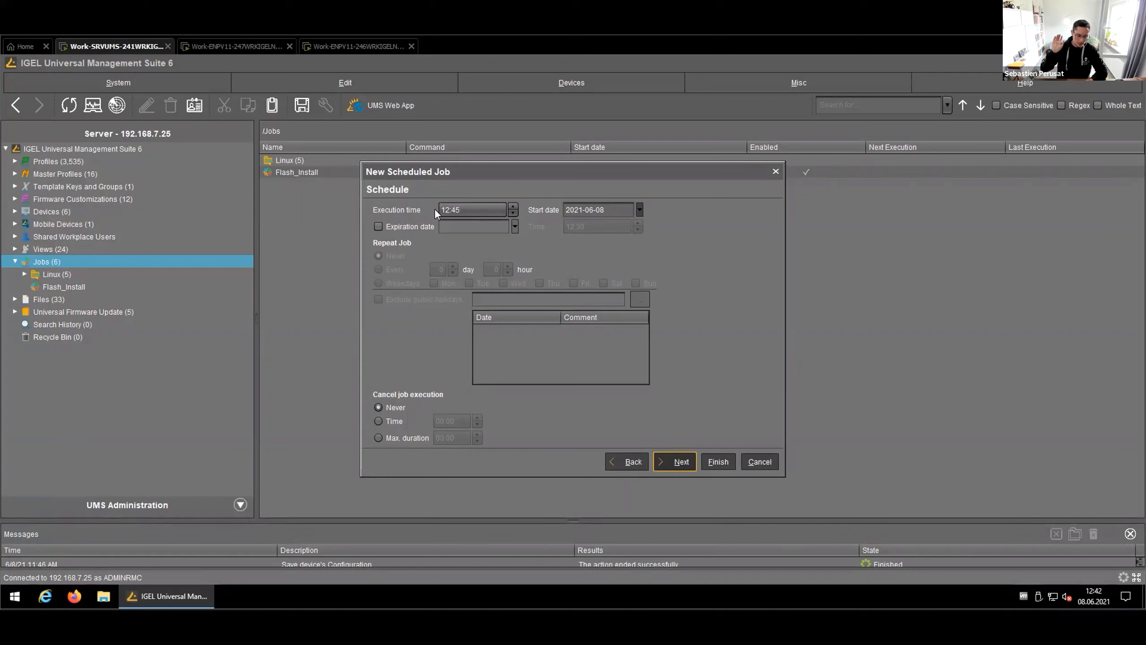
pyautogui.click(411, 226)
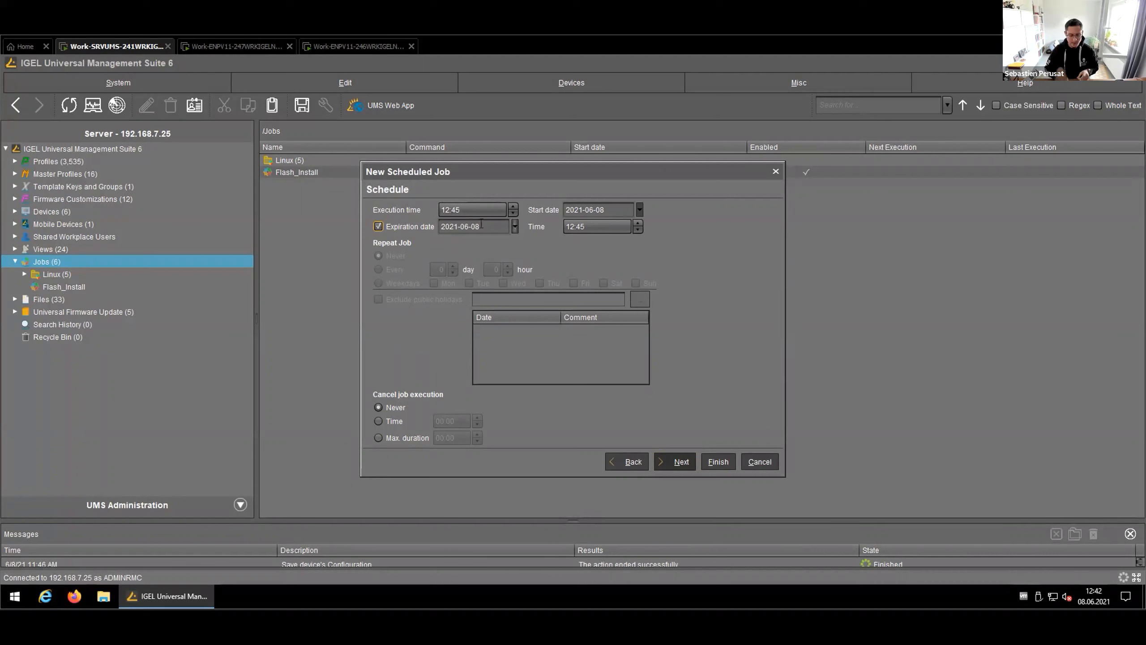
# Choose 2021-08-30 as the expiration date of Update_job
pyautogui.click(513, 227)
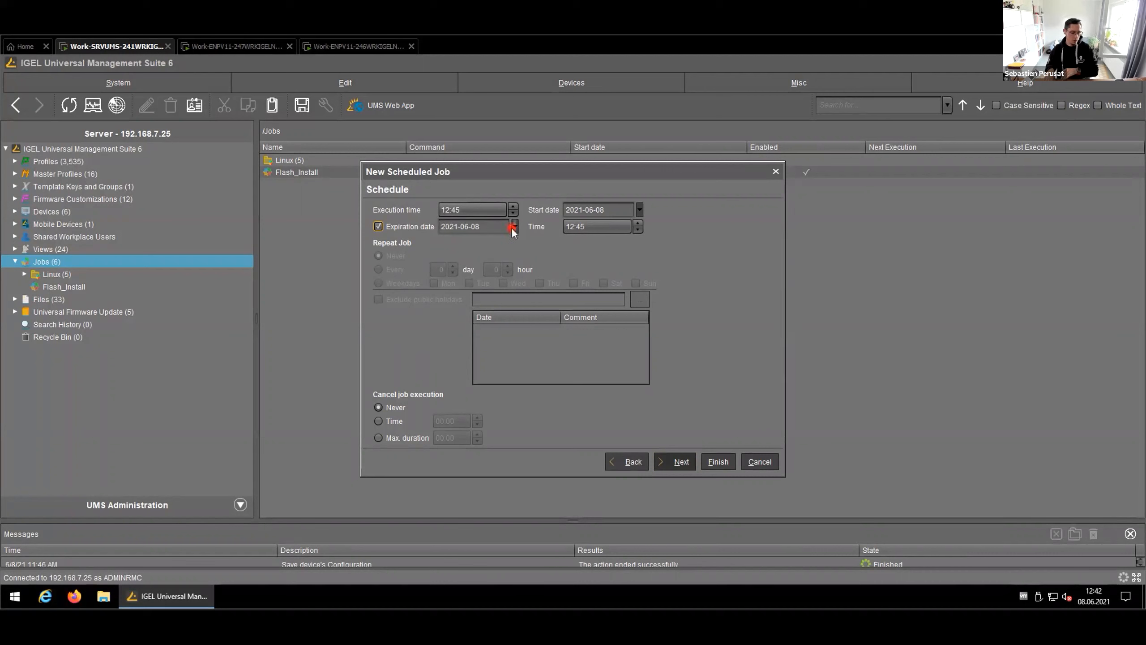
pyautogui.click(485, 264)
pyautogui.click(485, 264)
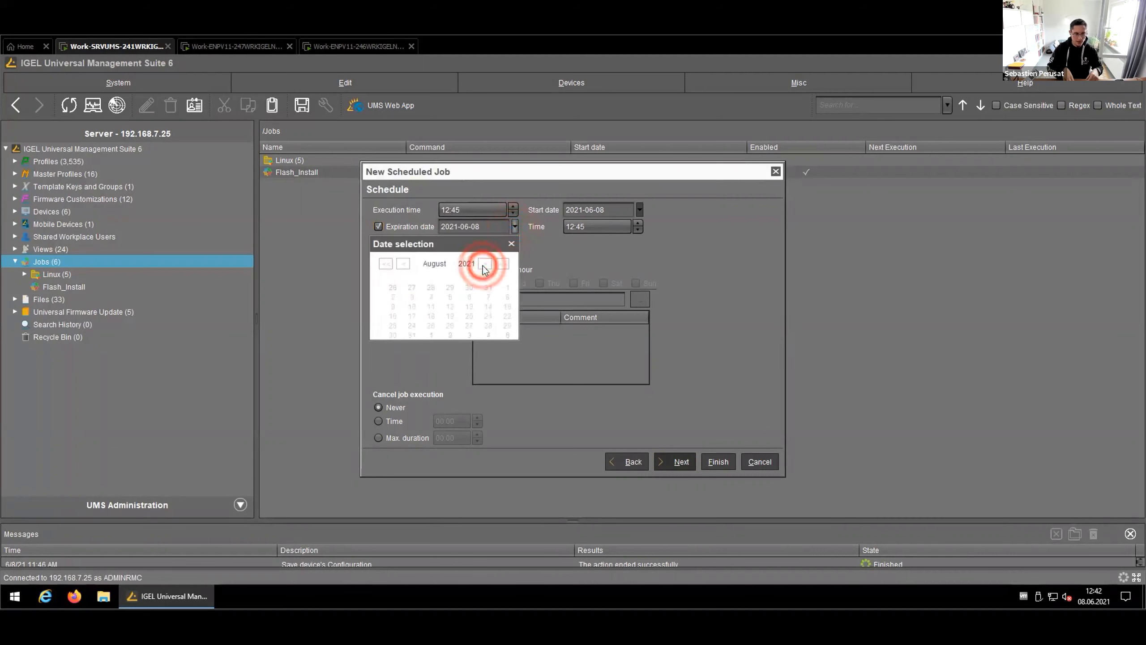
pyautogui.click(390, 334)
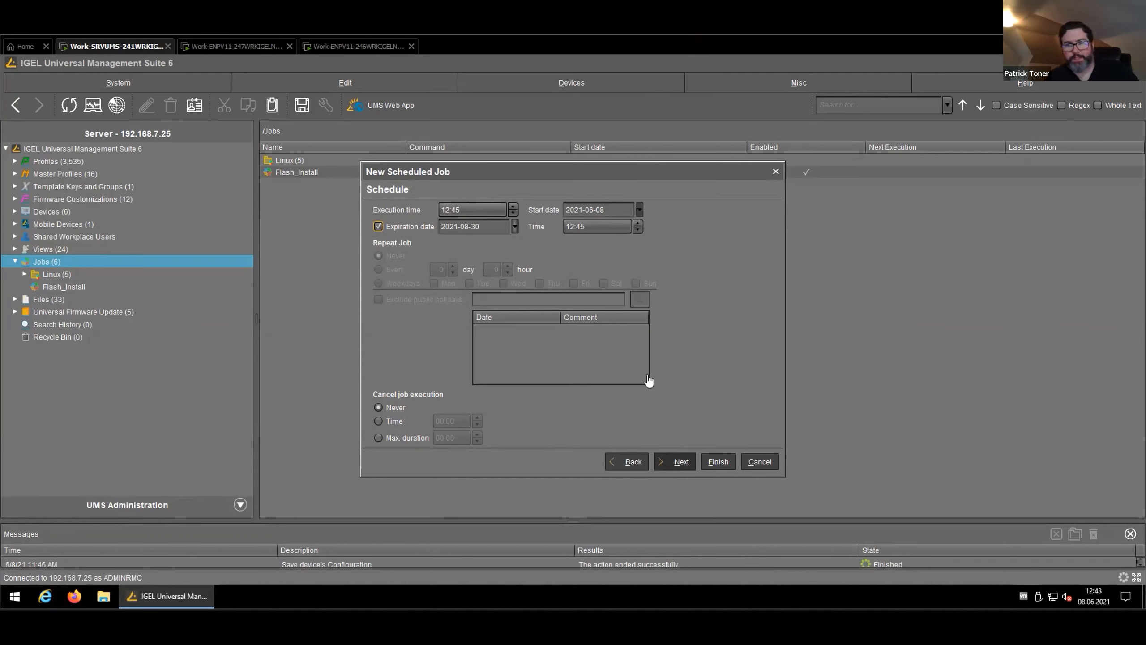
# Continue to the assignable objects and select device ITC00515734C234, followed by the EN_DE folder, in the device tree
pyautogui.click(682, 463)
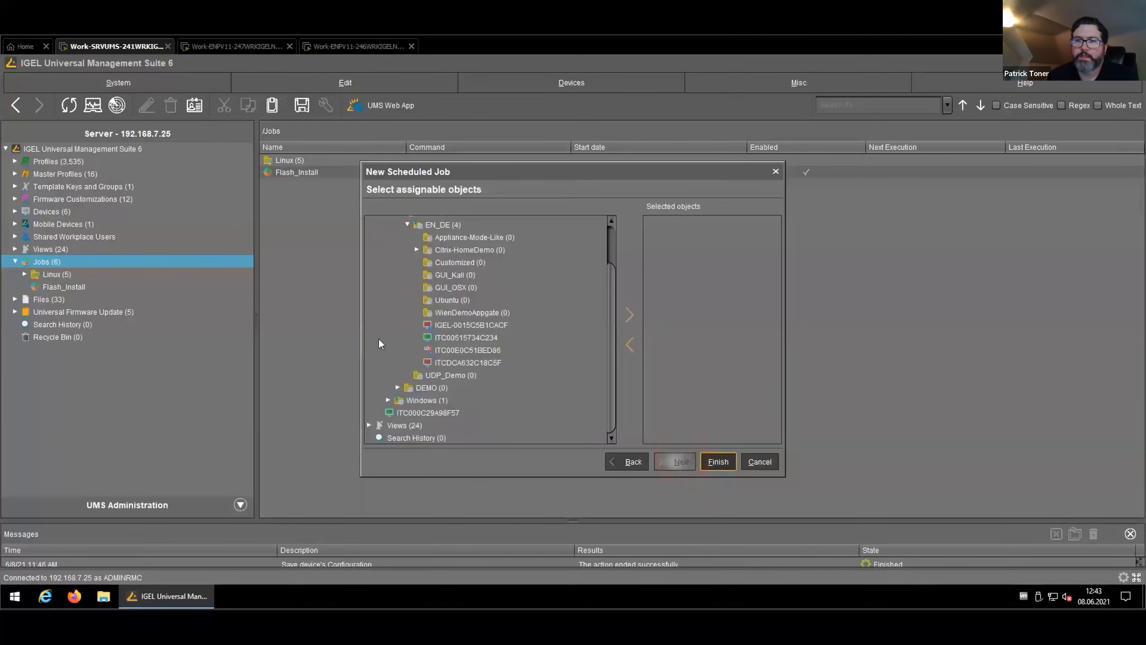
pyautogui.click(436, 338)
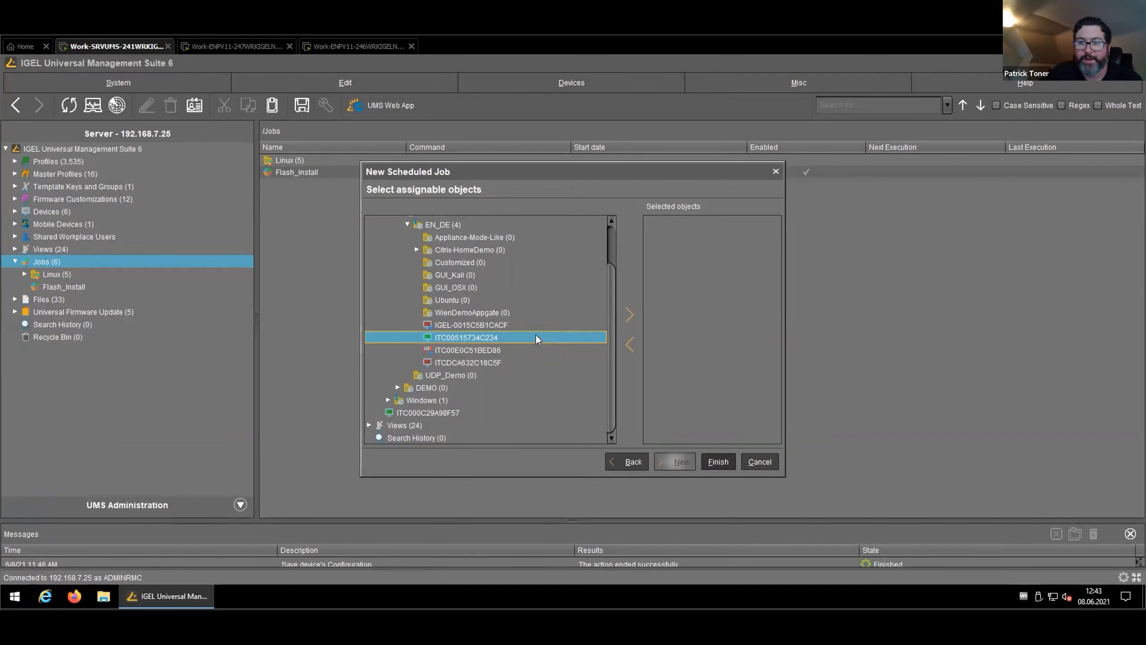
pyautogui.click(431, 226)
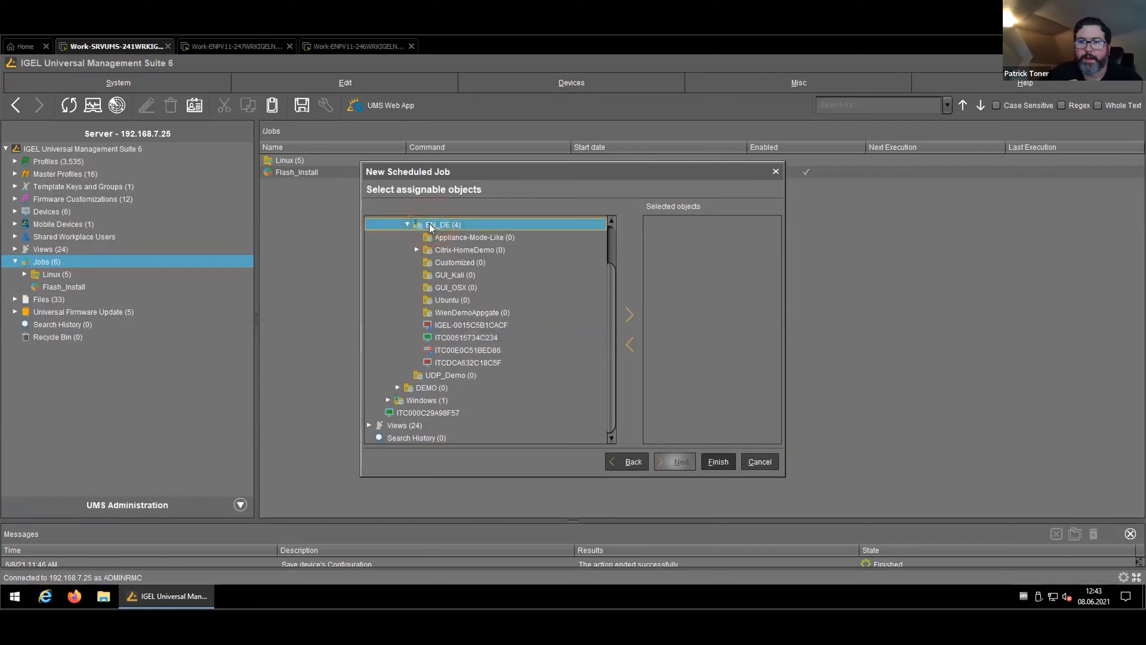
pyautogui.scroll(2, 432, 249)
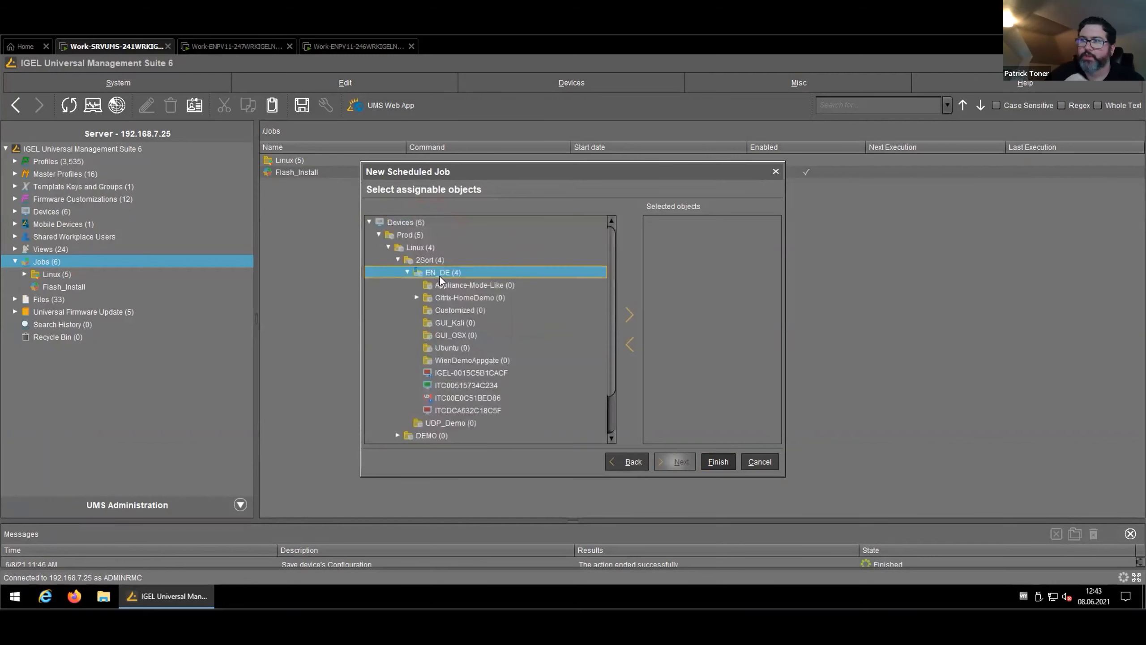
pyautogui.moveTo(875, 613); pyautogui.dragTo(772, 612)
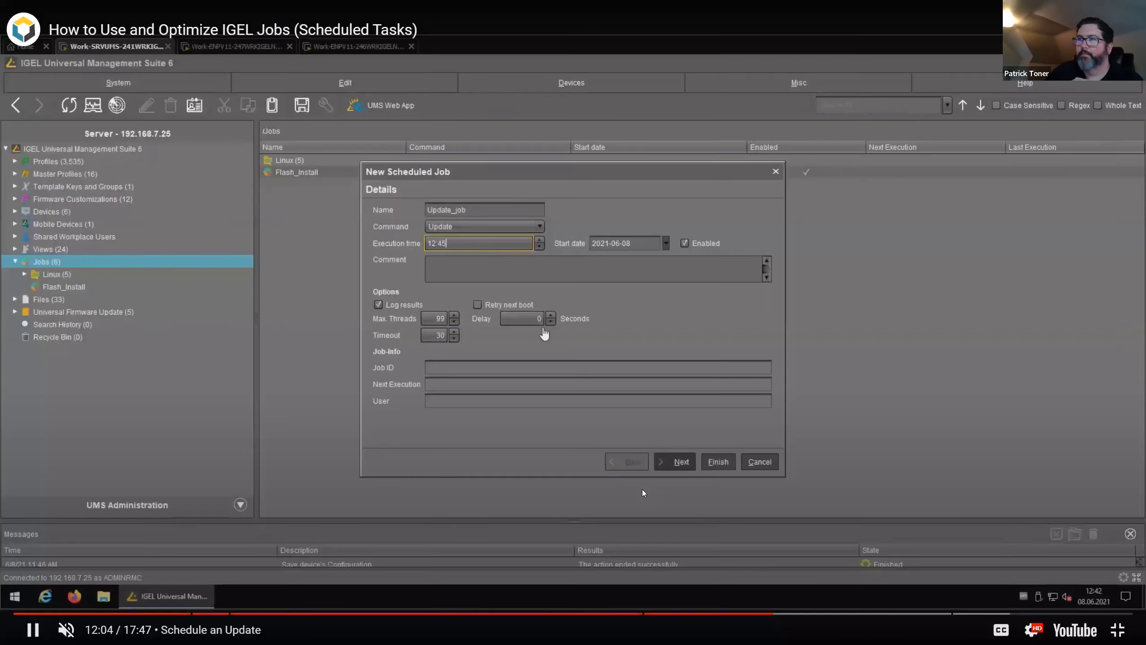
pyautogui.click(780, 613)
pyautogui.moveTo(781, 613); pyautogui.dragTo(811, 617)
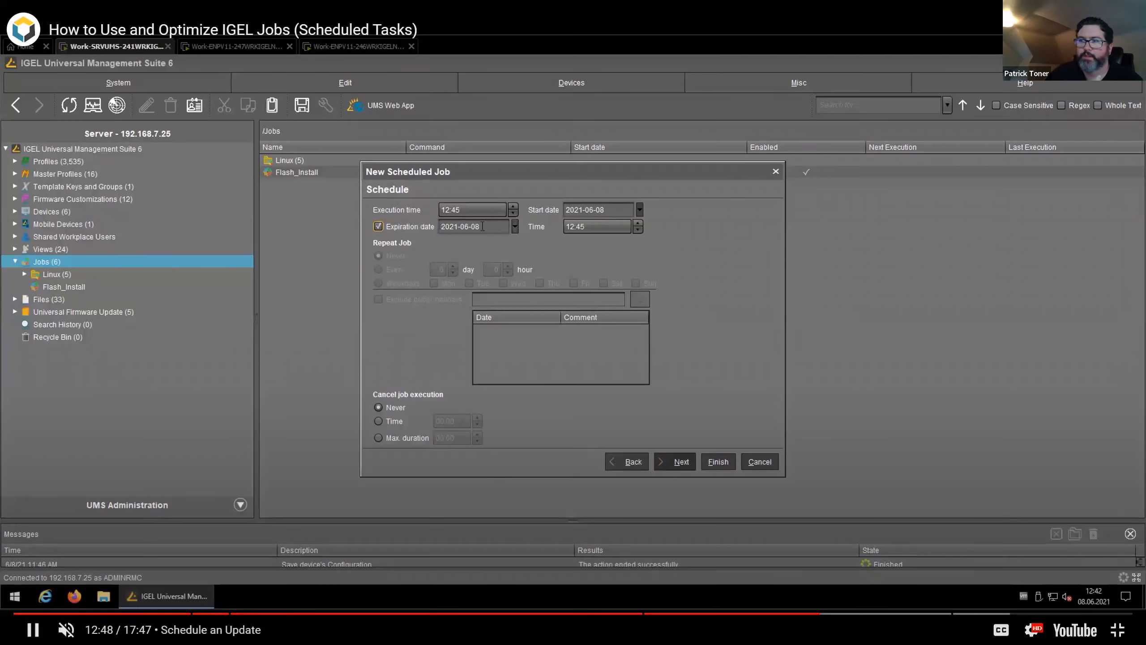
pyautogui.click(514, 228)
pyautogui.click(483, 264)
pyautogui.click(483, 264)
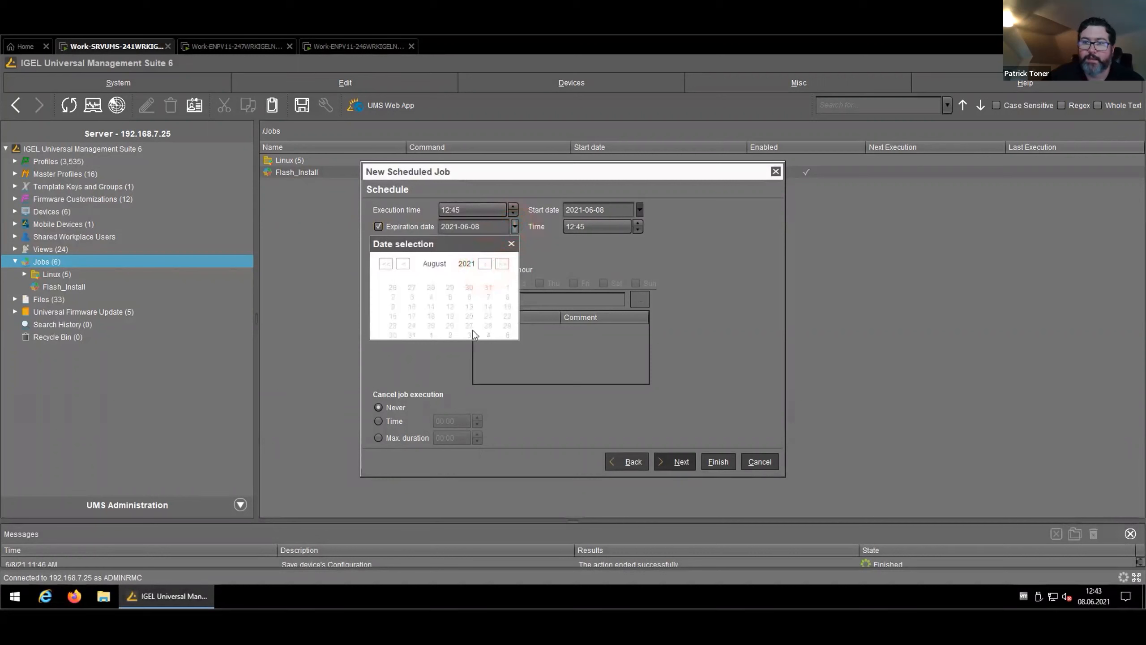
pyautogui.click(390, 335)
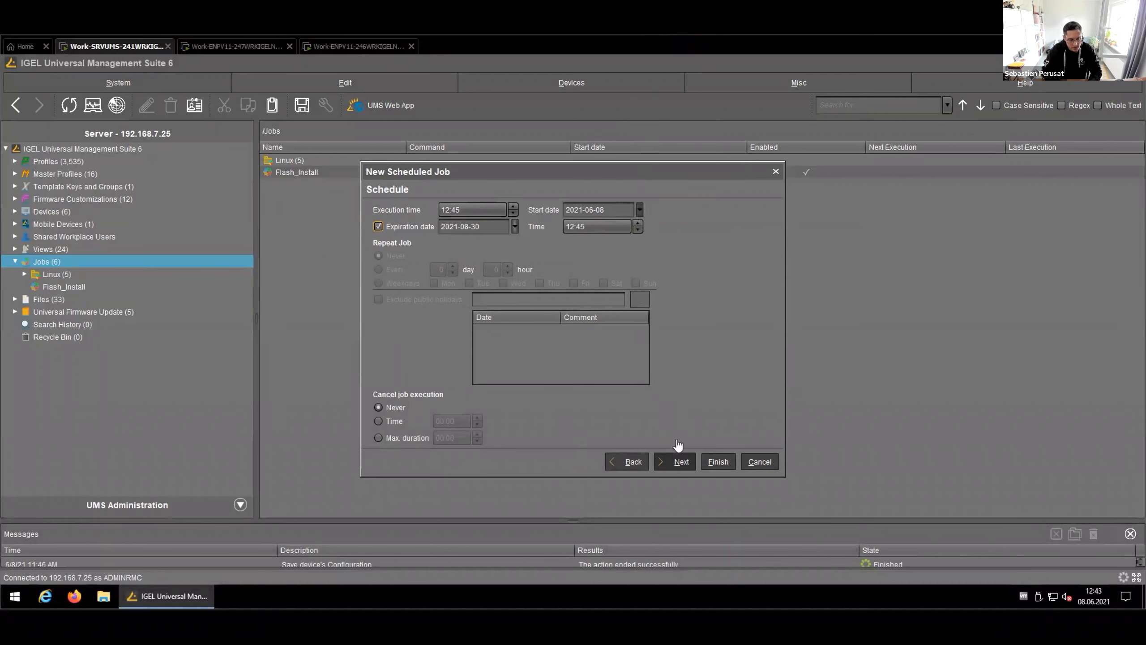
pyautogui.click(806, 614)
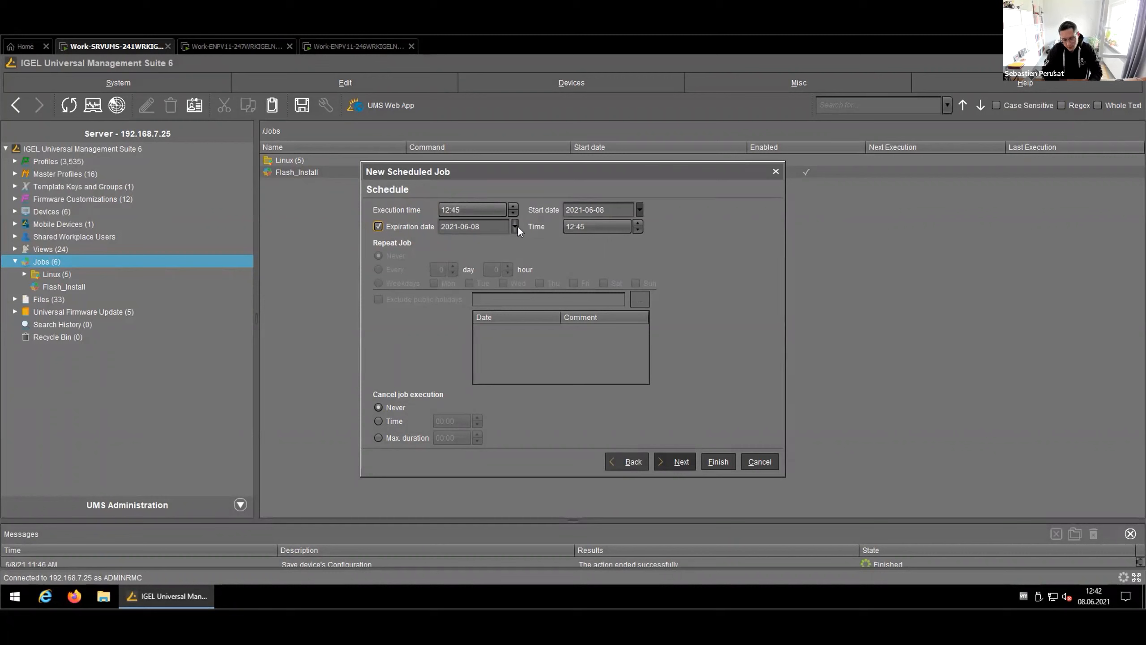
# Set the expiration date of Update_job to 2021-08-30
pyautogui.click(515, 226)
pyautogui.click(484, 264)
pyautogui.click(483, 264)
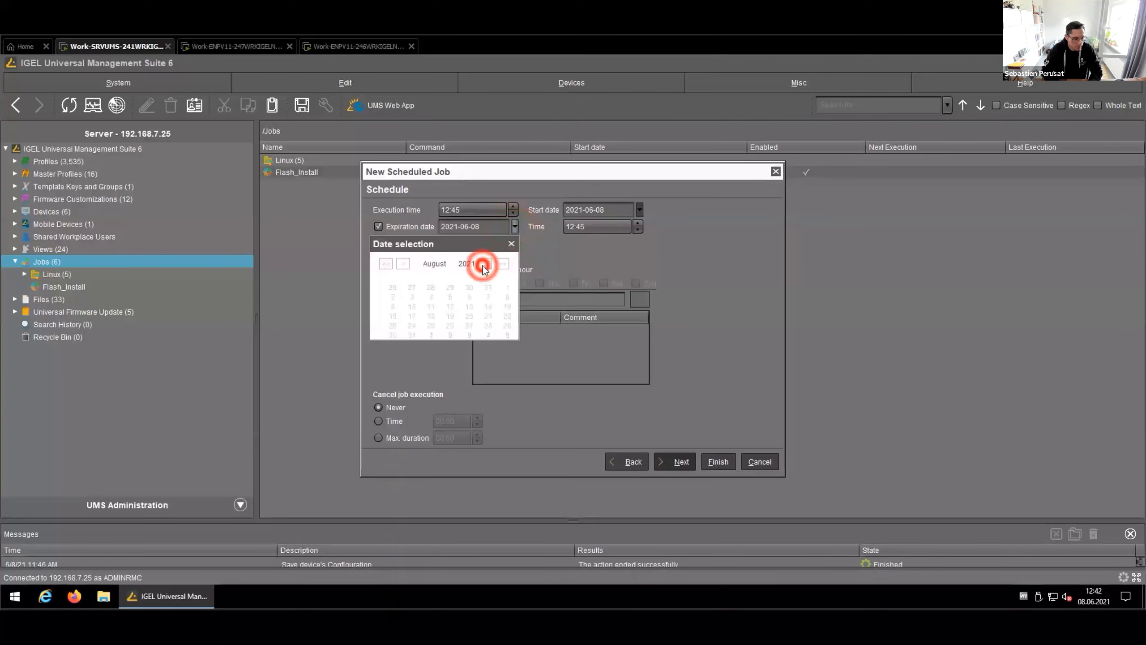
pyautogui.click(390, 334)
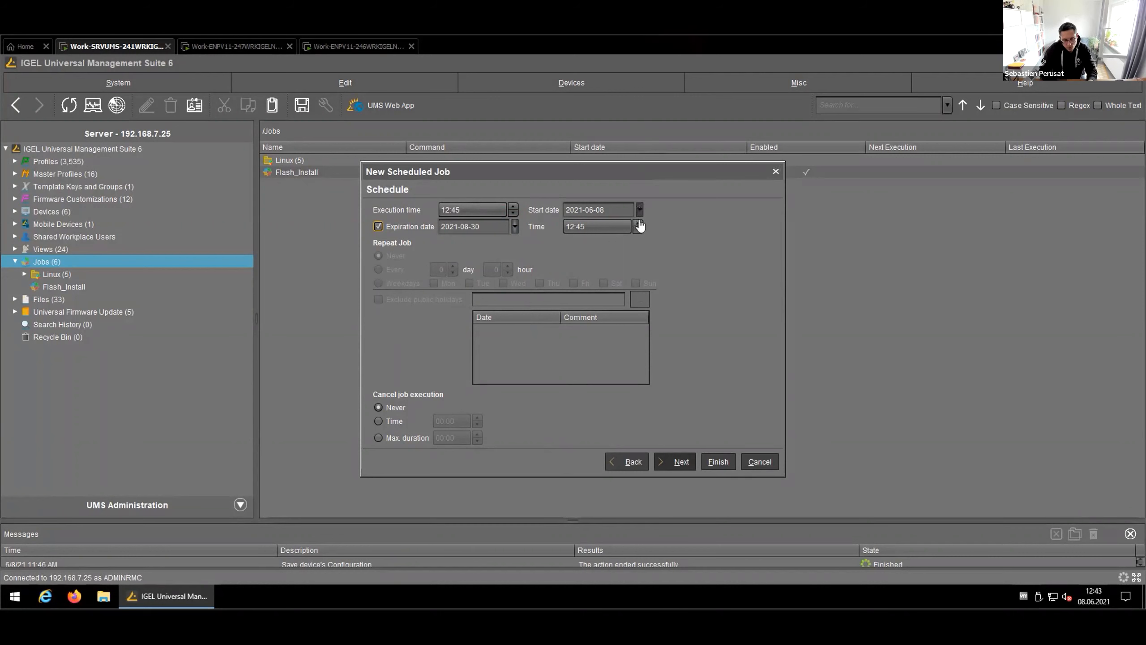
# Continue to the job's object assignment and examine the devices, folders and views available as targets
pyautogui.click(683, 463)
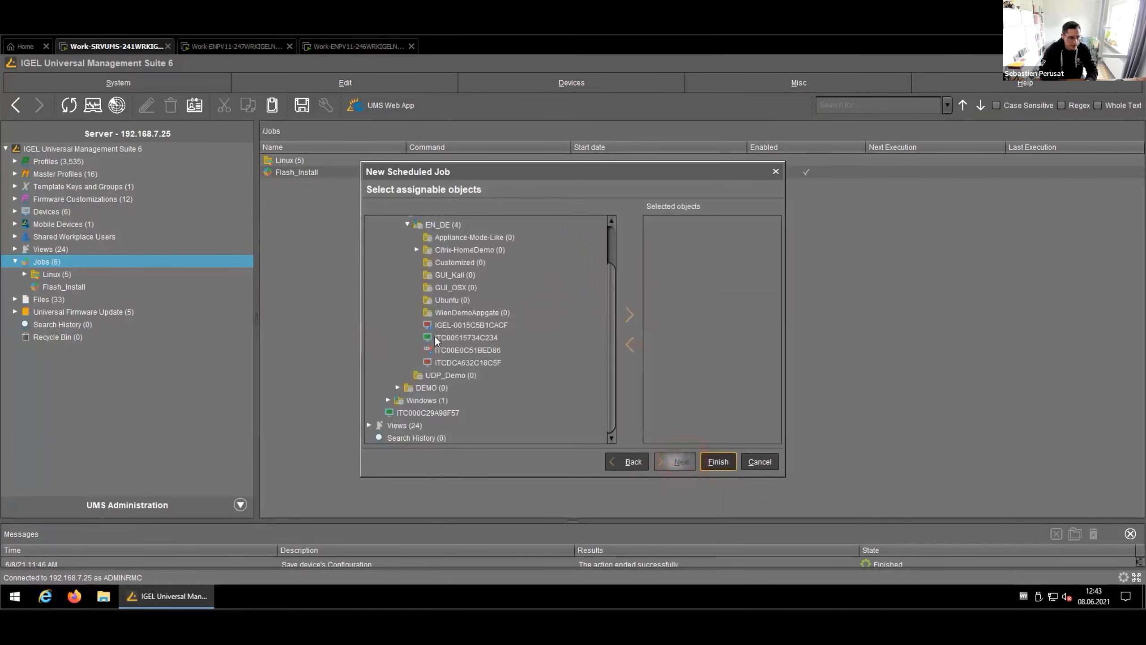
pyautogui.click(465, 337)
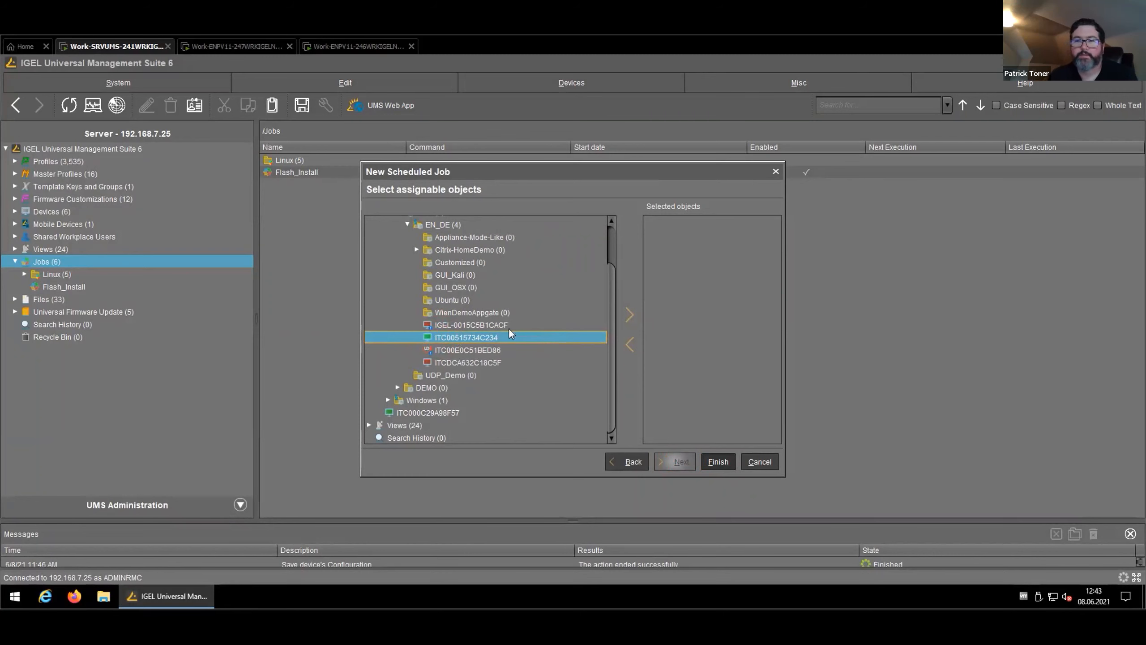
pyautogui.click(429, 227)
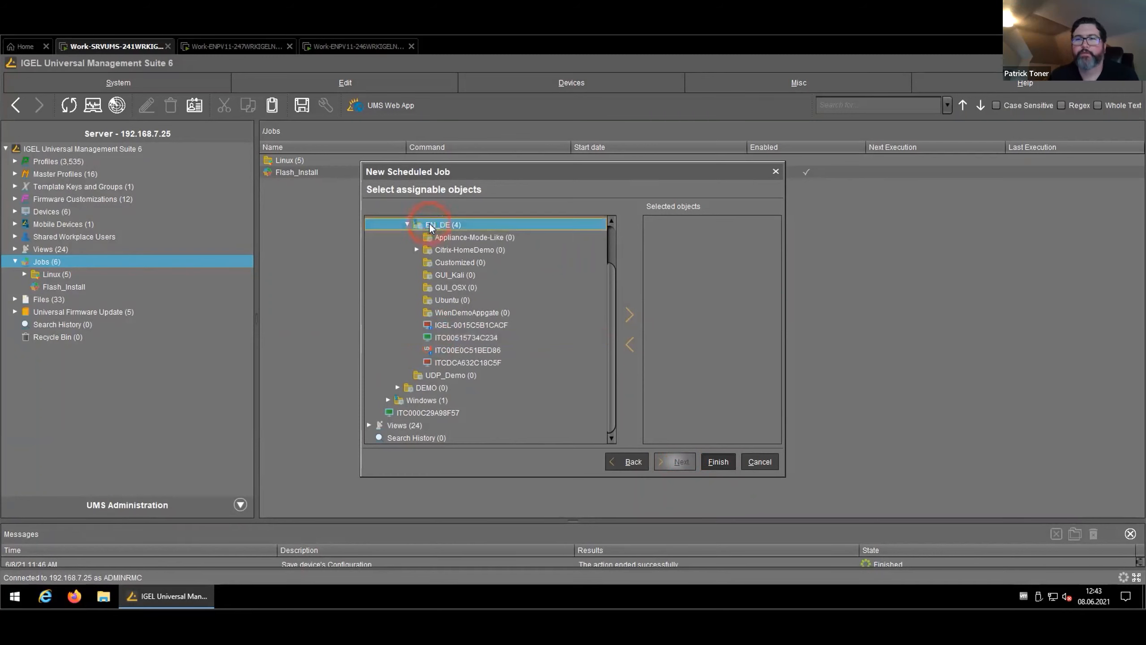
pyautogui.scroll(2, 432, 253)
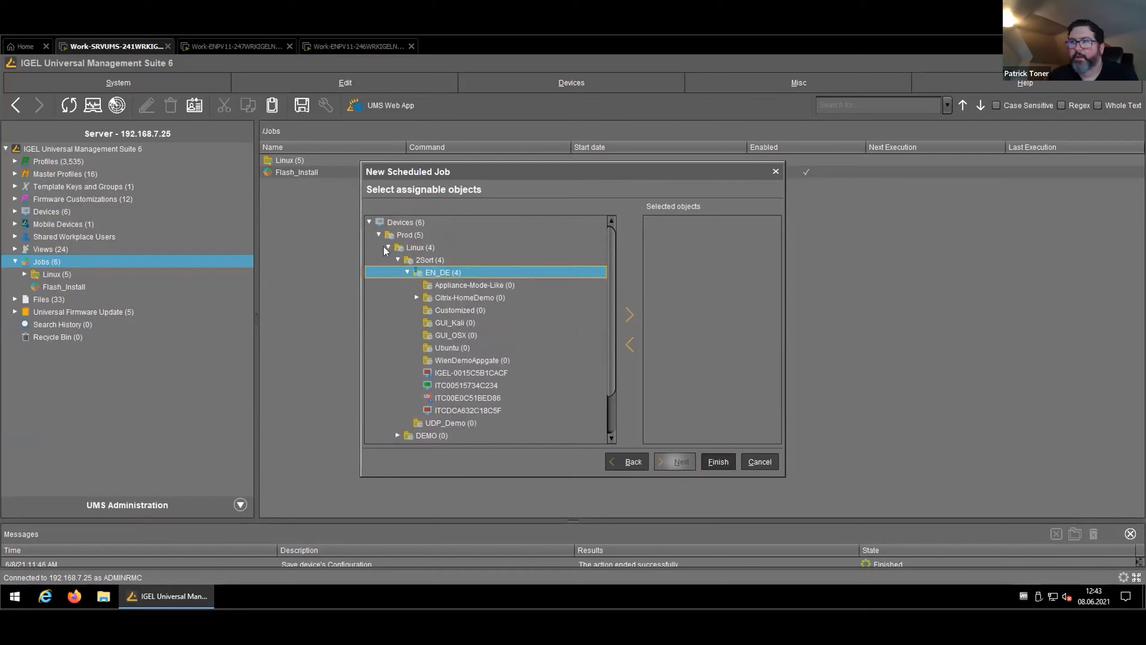
pyautogui.click(378, 235)
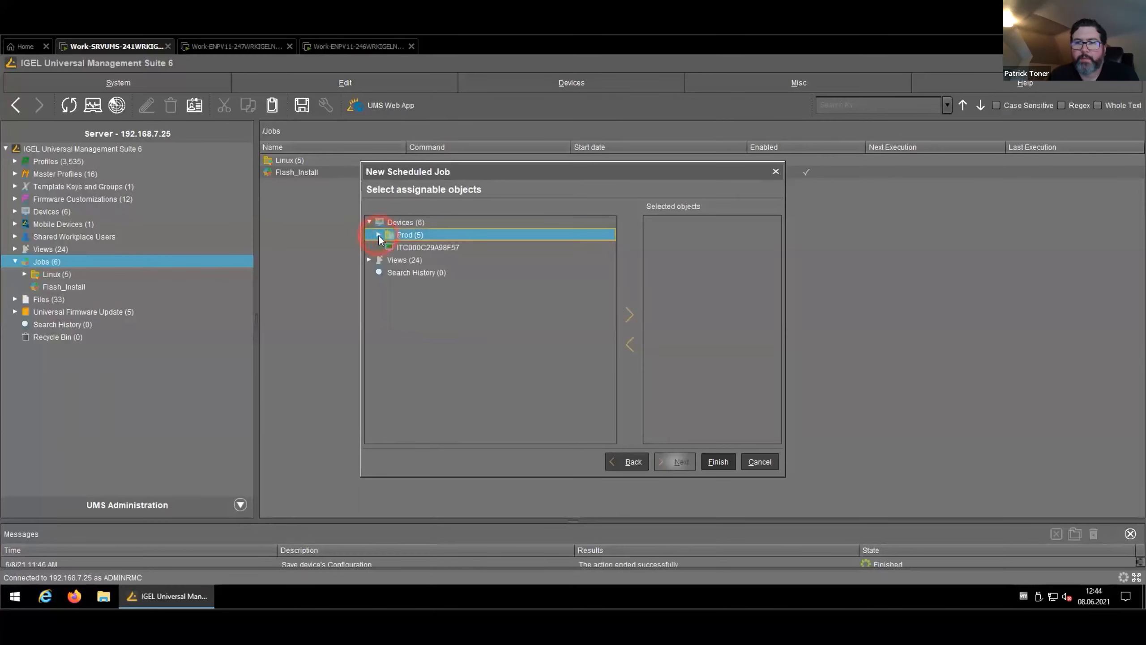
pyautogui.click(373, 260)
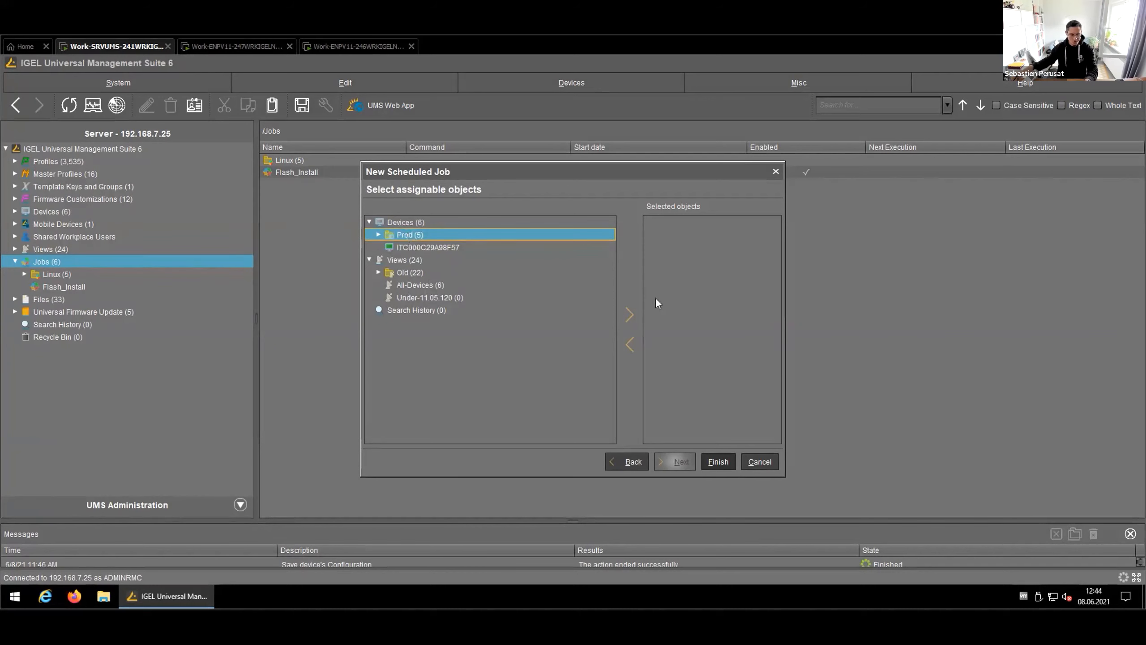
# Assign the EN_DE folder under Prod, Linux, 2Sort to the job and finish creating it
pyautogui.click(378, 233)
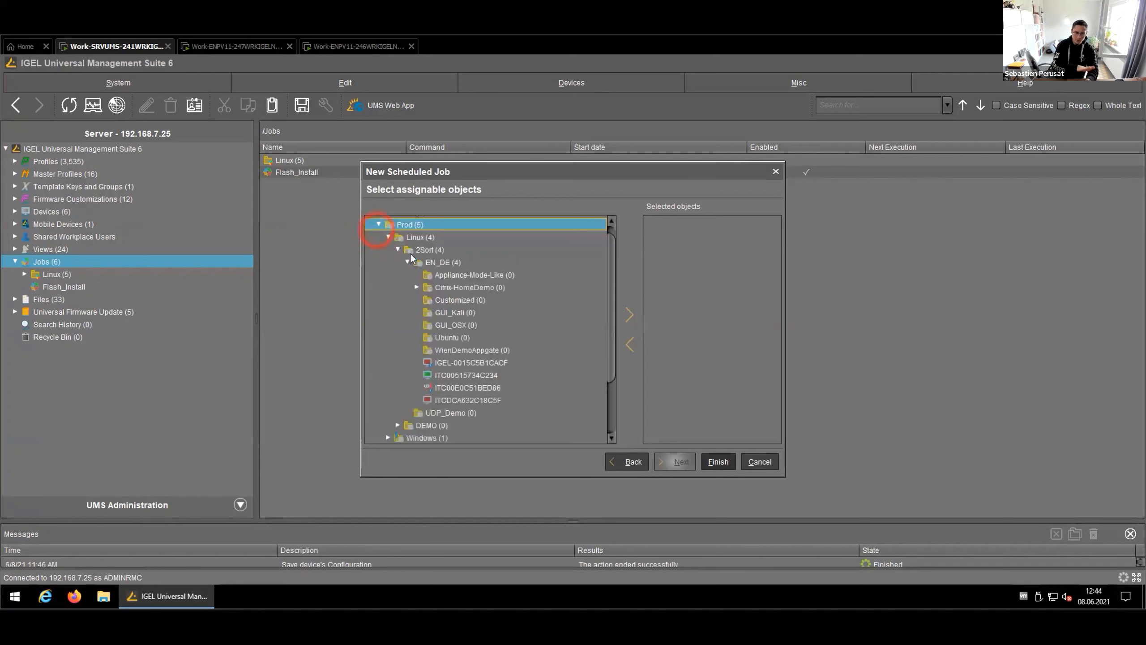
pyautogui.click(419, 262)
pyautogui.click(632, 316)
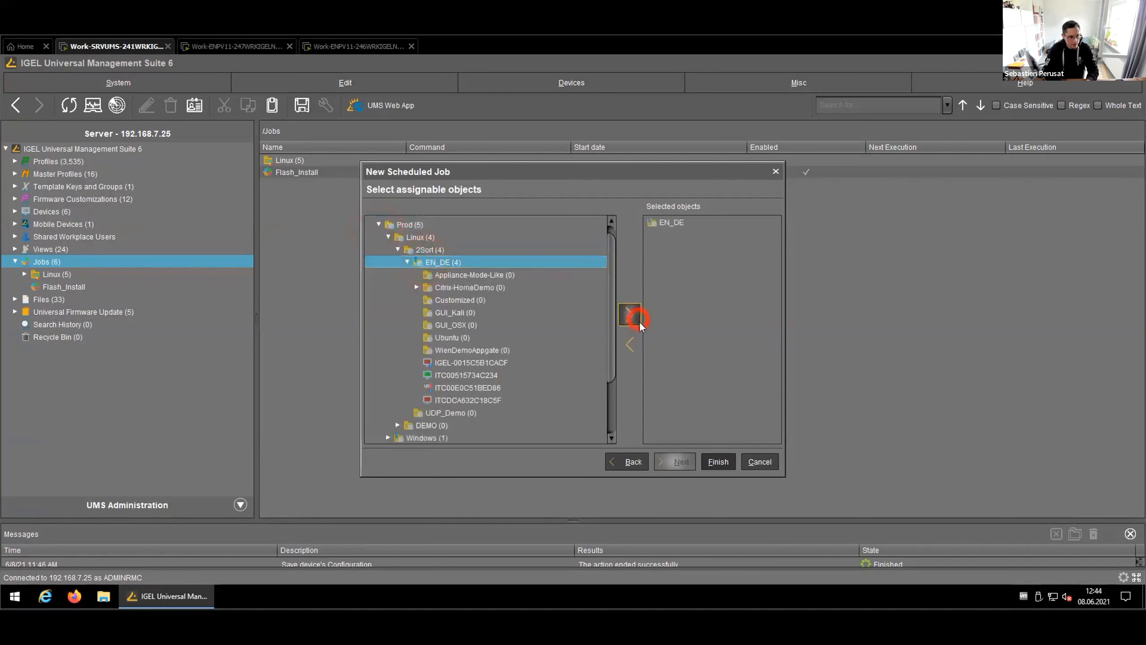
pyautogui.click(717, 461)
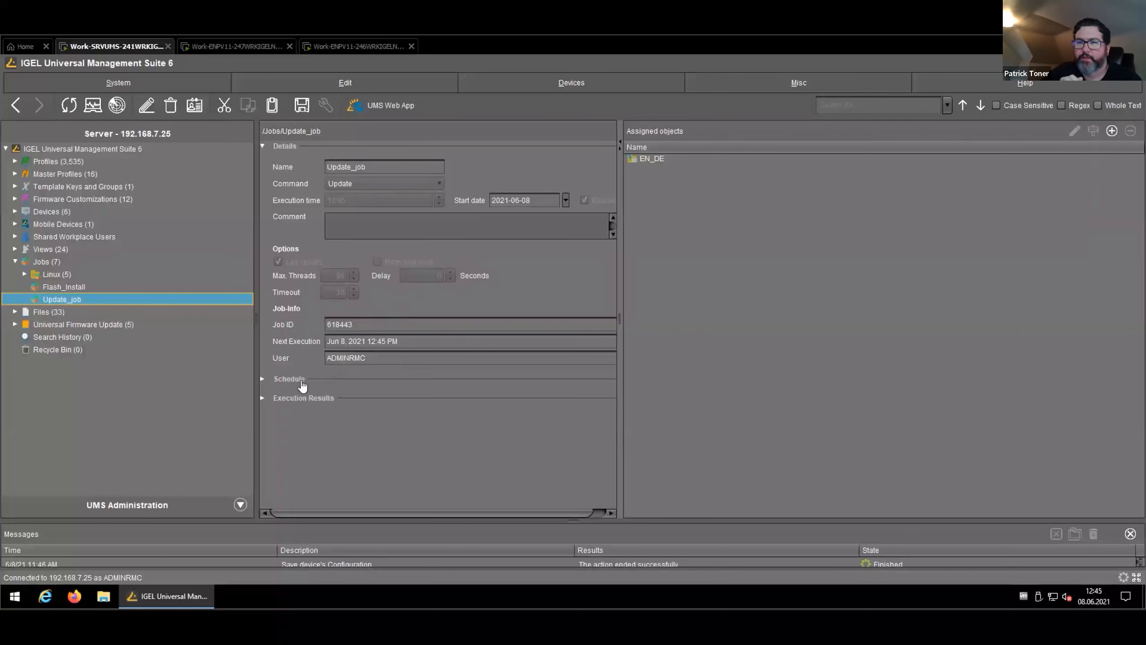
# Show and refresh the execution results of Update_job, examining each device's status and the list of recorded runs
pyautogui.click(291, 398)
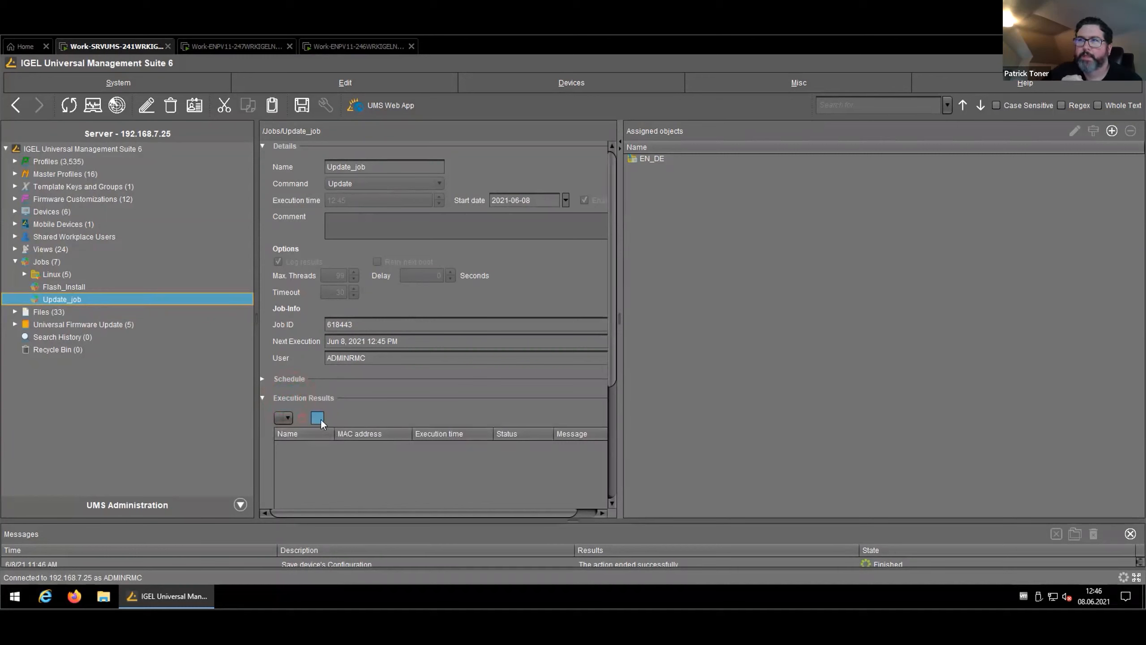
pyautogui.click(320, 419)
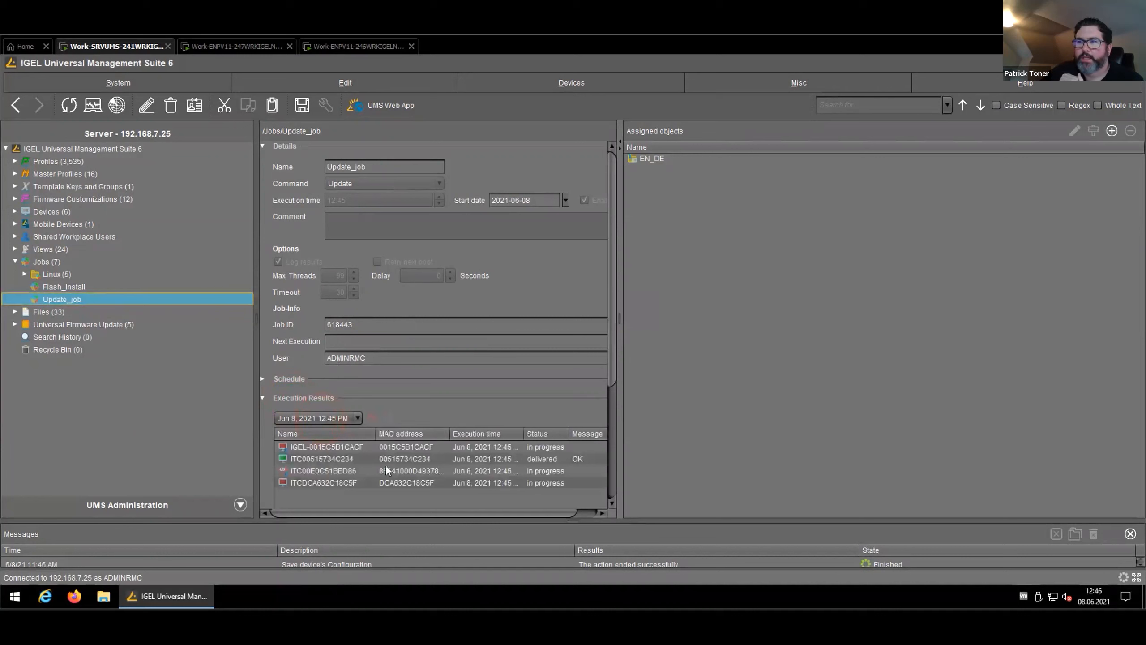
pyautogui.click(543, 458)
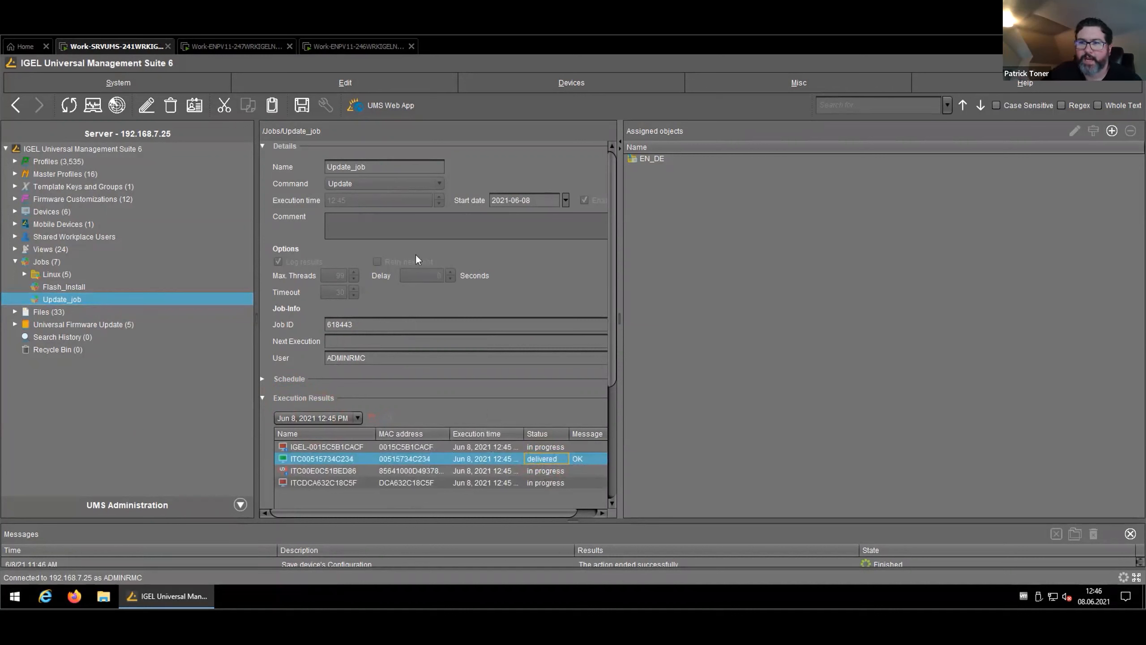
pyautogui.click(471, 444)
pyautogui.click(477, 470)
pyautogui.click(477, 483)
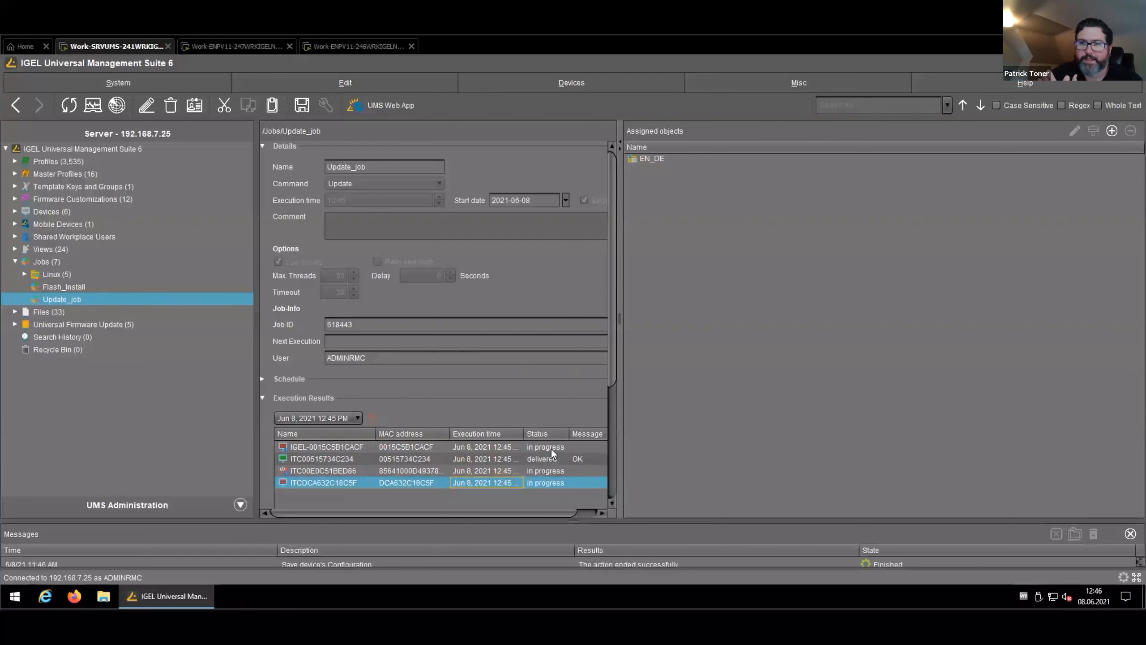
pyautogui.click(356, 419)
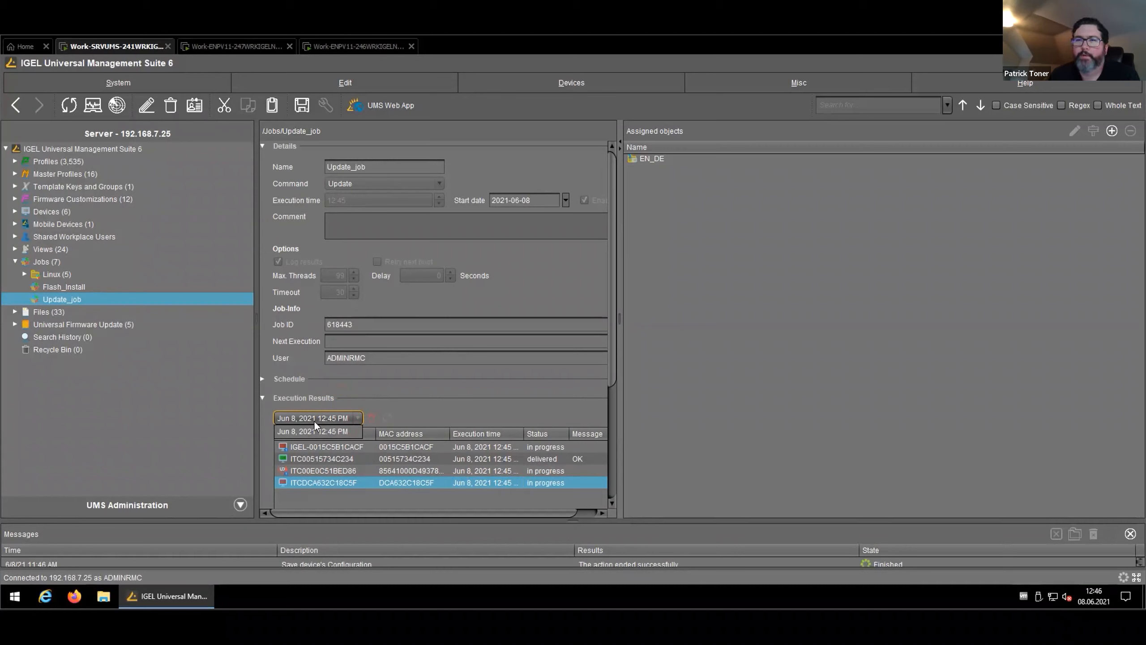
pyautogui.click(314, 419)
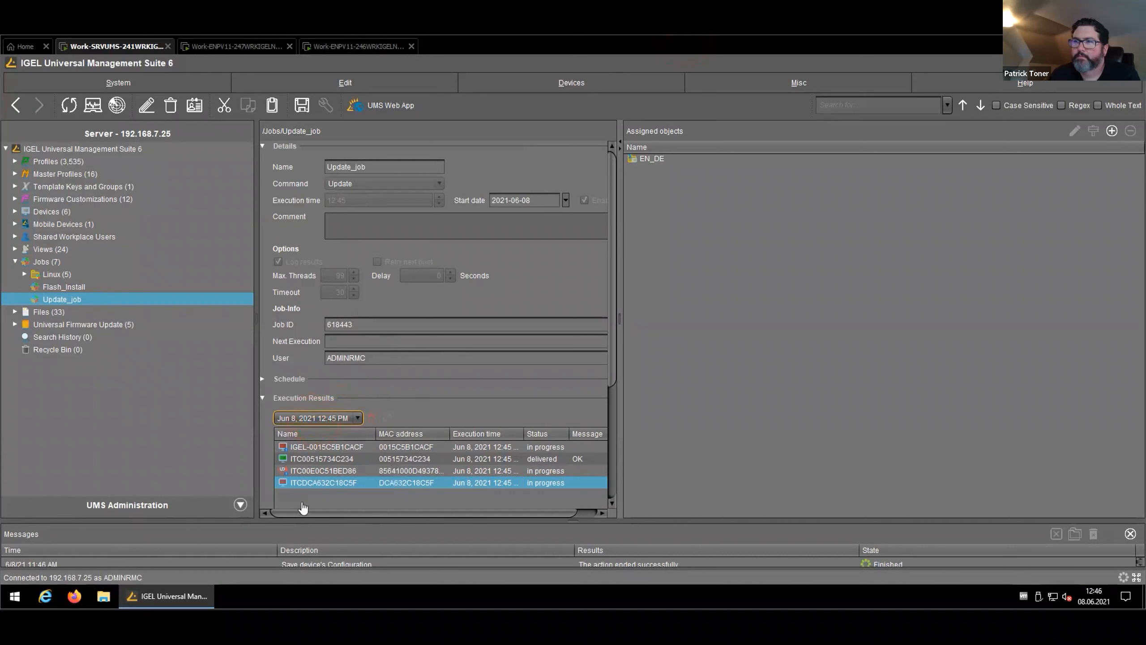
# Examine the Delete job execution data action available for a new administrative task in UMS Administration, discard the task and return to Update_job
pyautogui.click(145, 503)
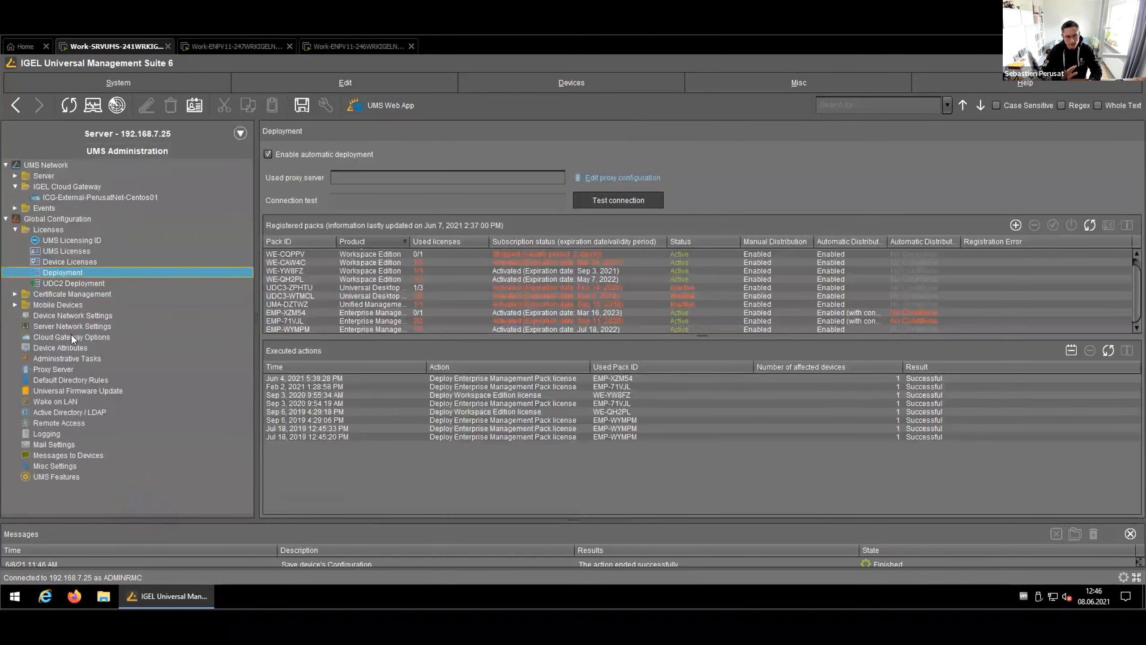
pyautogui.click(67, 358)
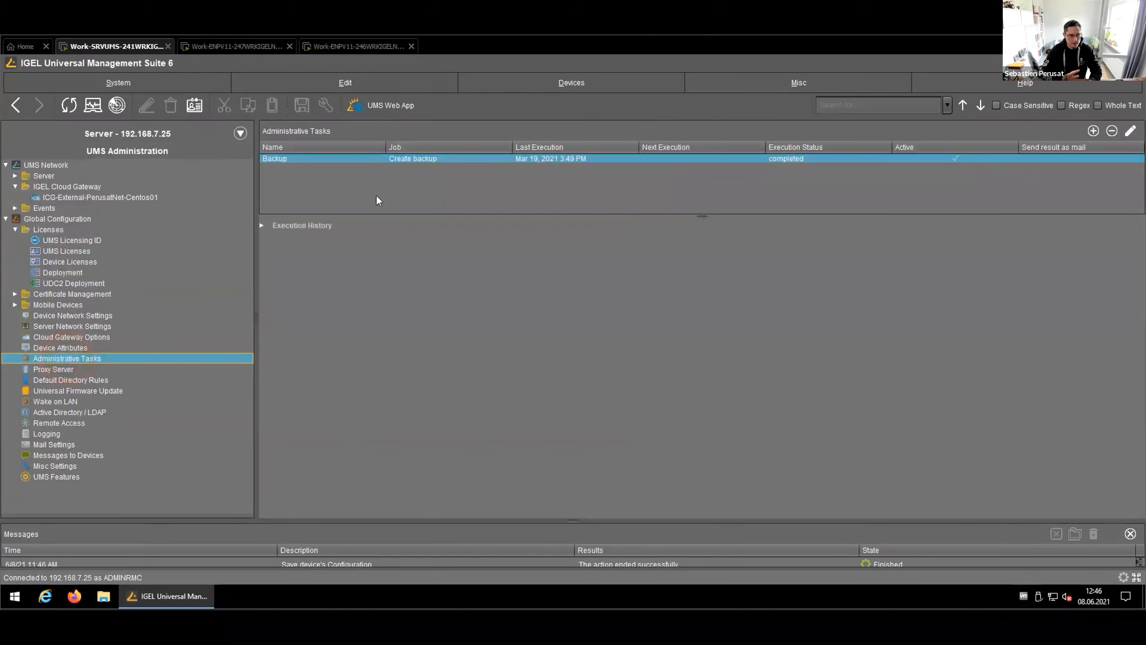
pyautogui.click(1093, 130)
pyautogui.click(710, 203)
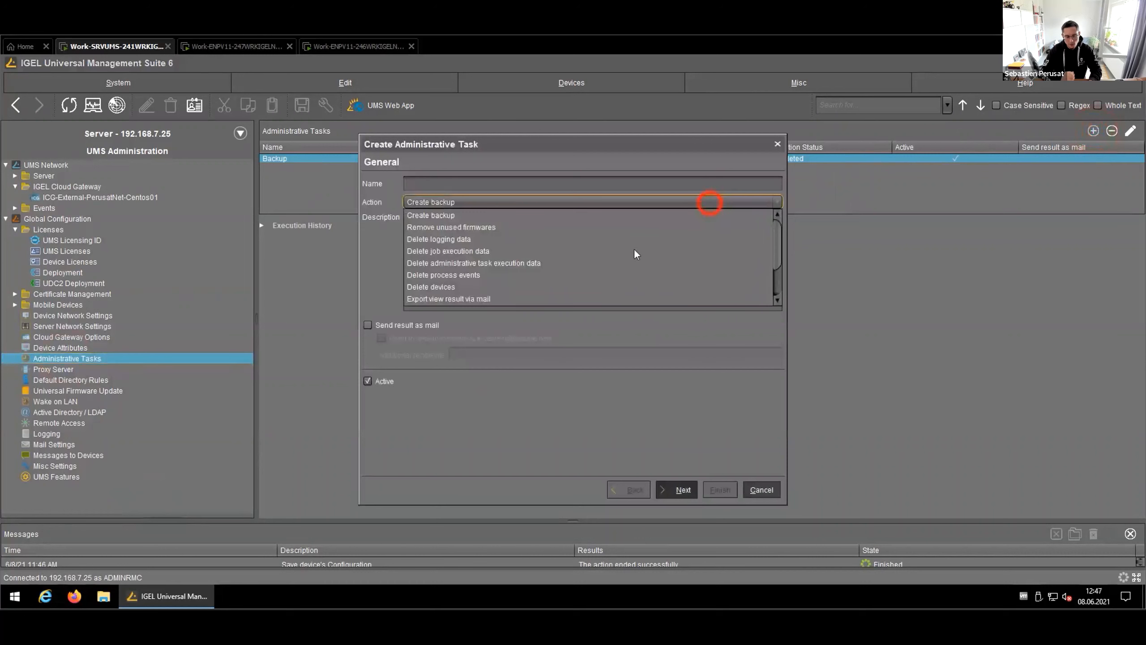
pyautogui.click(462, 252)
pyautogui.click(685, 44)
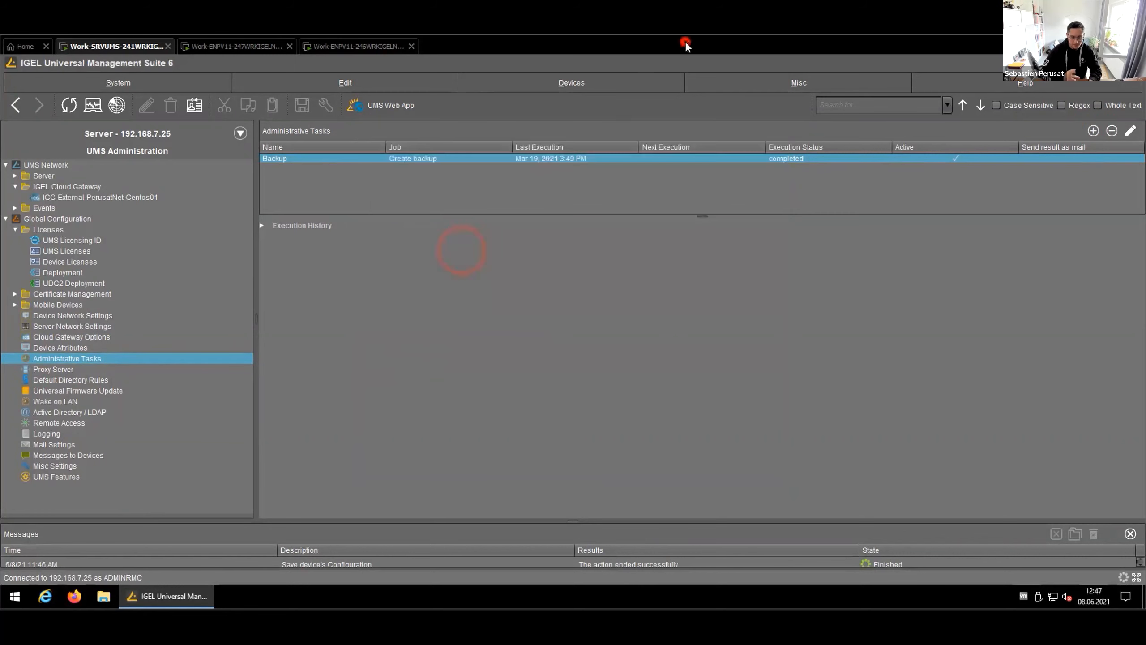
pyautogui.click(108, 135)
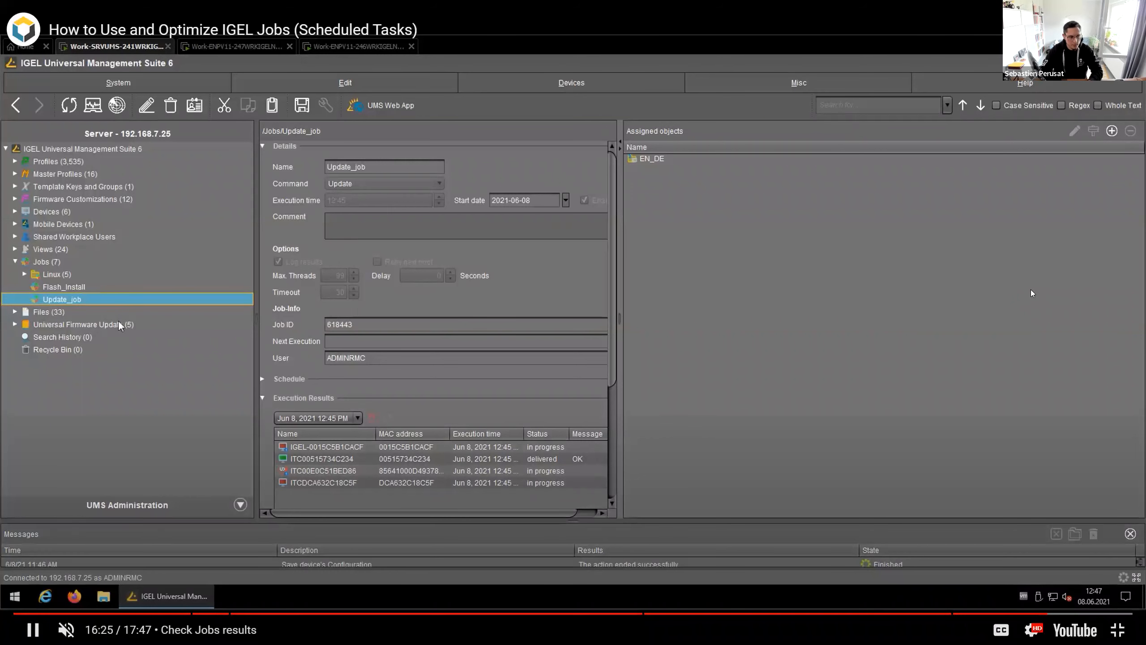
# Open Update_job for editing and enable the Retry next boot option
pyautogui.rightClick(47, 299)
pyautogui.click(111, 305)
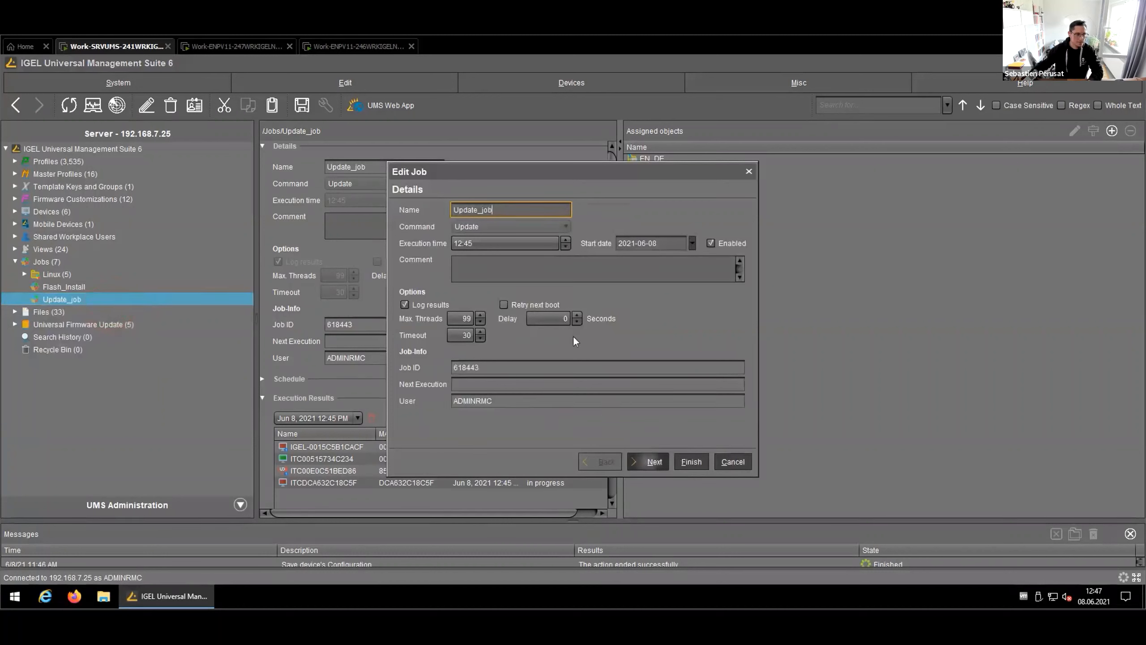
pyautogui.click(540, 304)
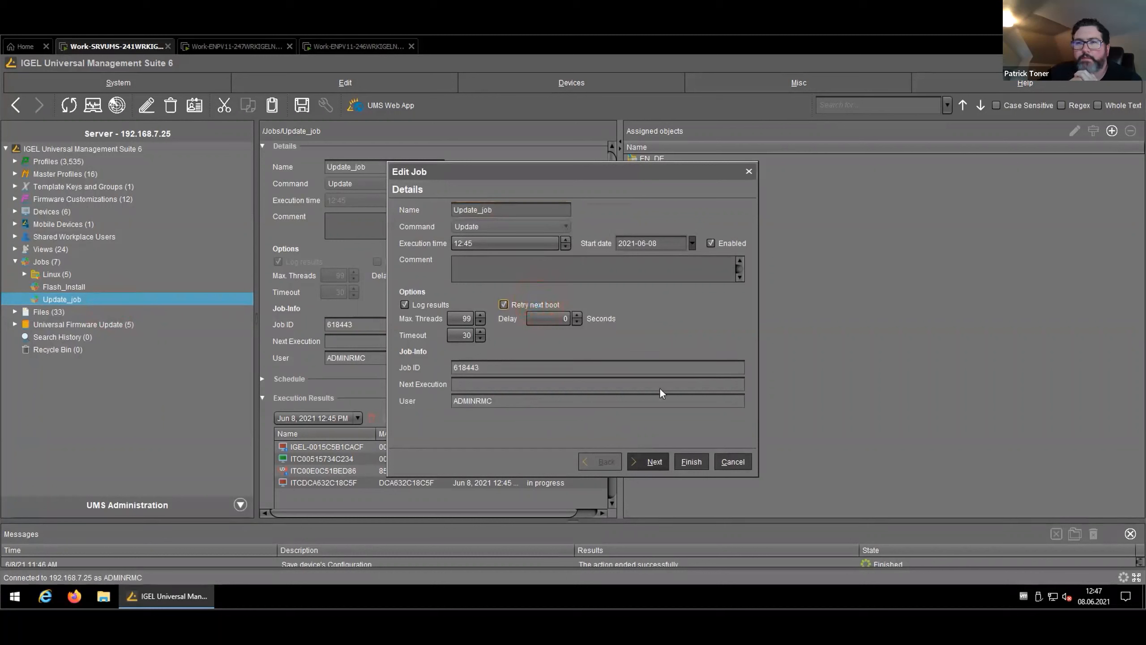
# Examine the expiration date selection in the job's schedule and close the job without saving
pyautogui.click(651, 464)
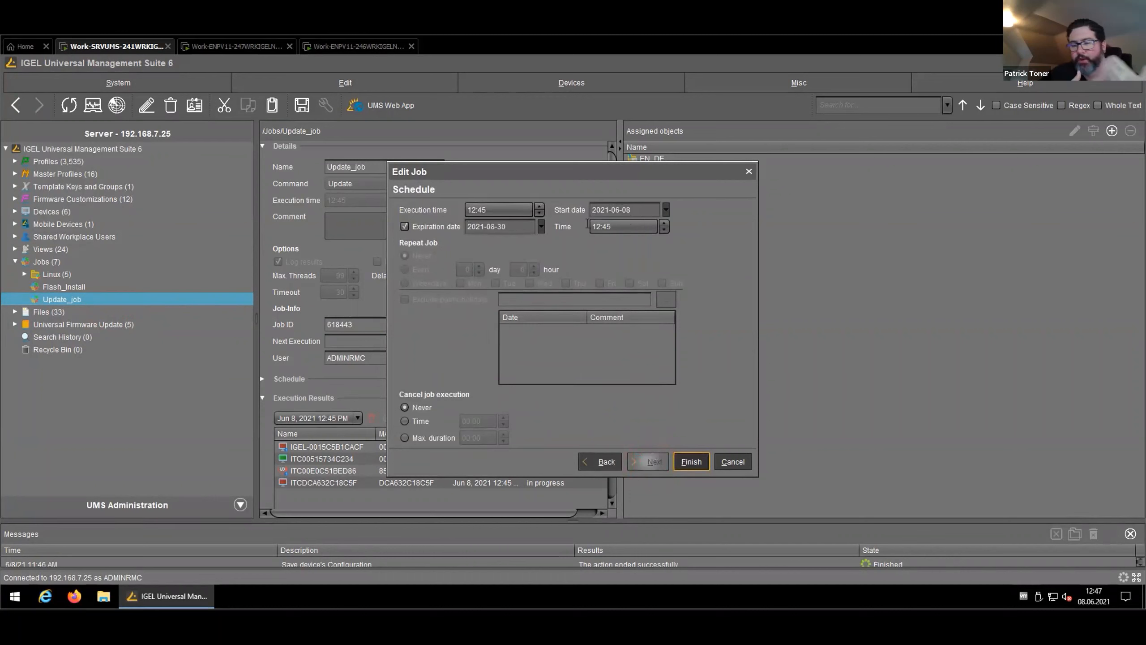
pyautogui.click(517, 226)
pyautogui.click(540, 227)
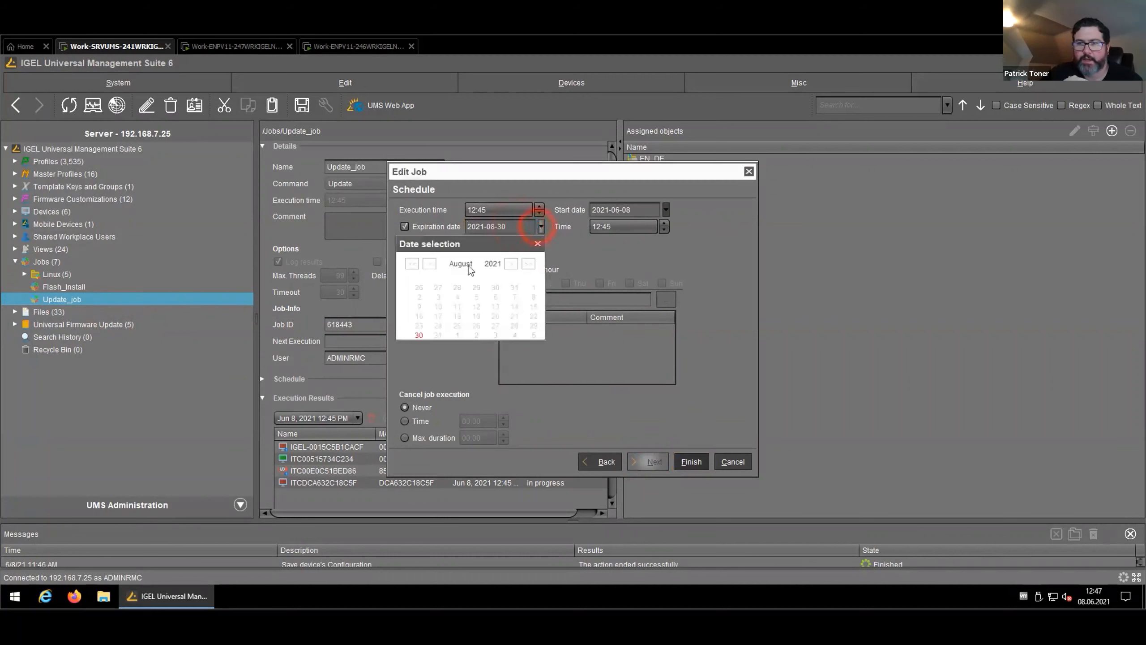
pyautogui.click(726, 303)
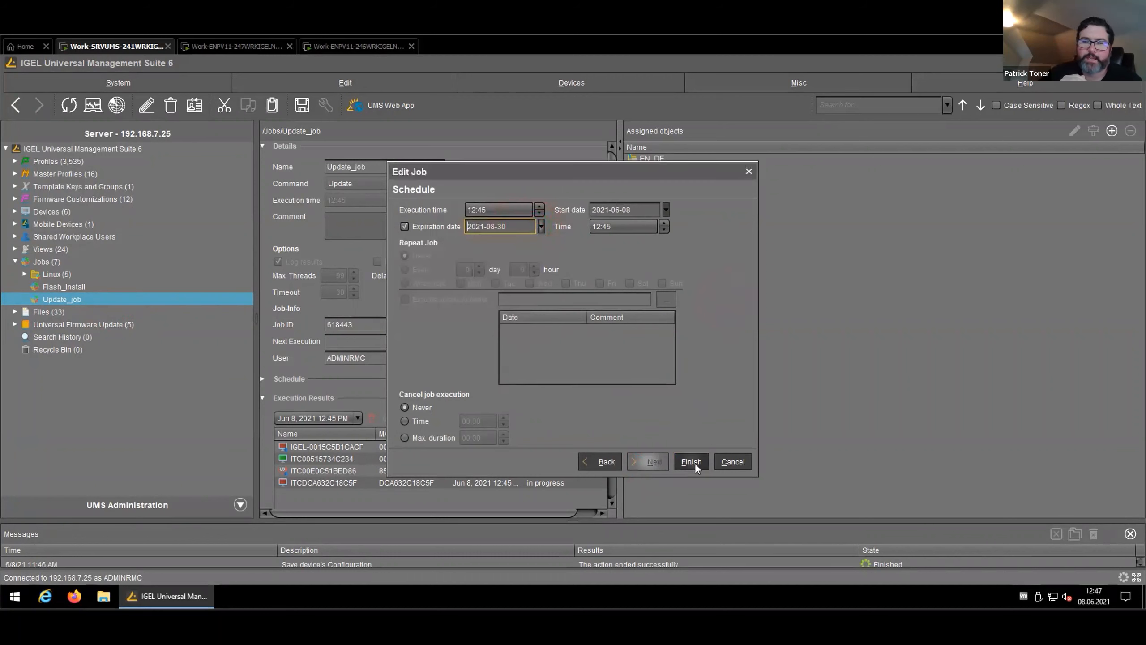
pyautogui.click(742, 462)
pyautogui.click(695, 43)
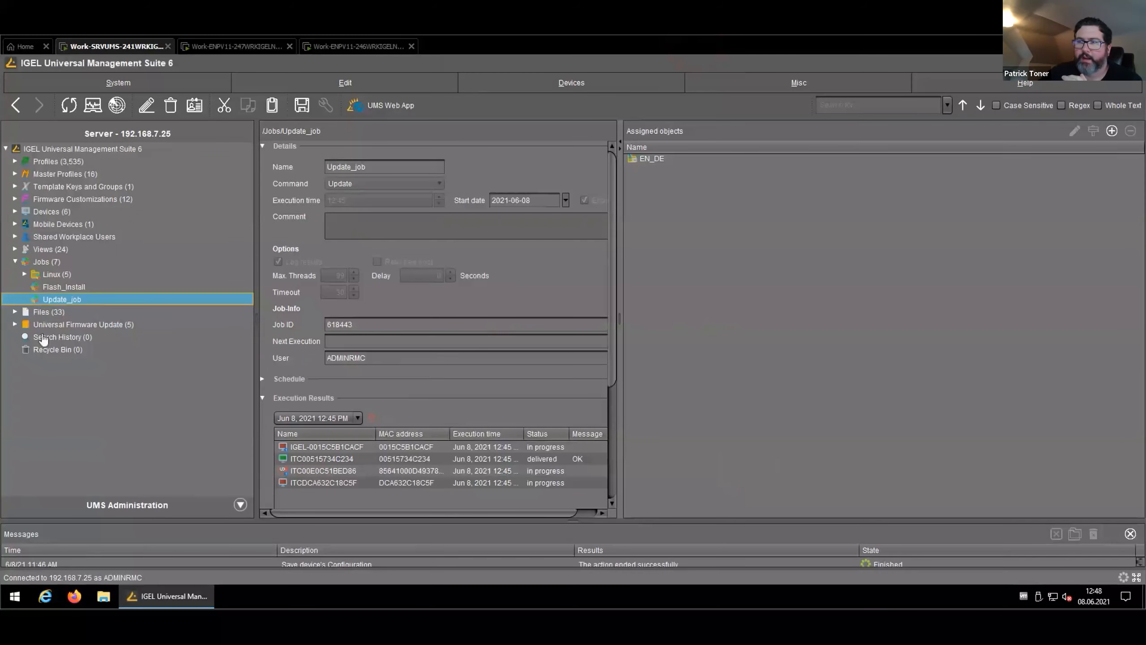
# View the logged messages of device ITC00515734C234 in the EN_DE folder, examine the most recent entry and close the log
pyautogui.click(15, 212)
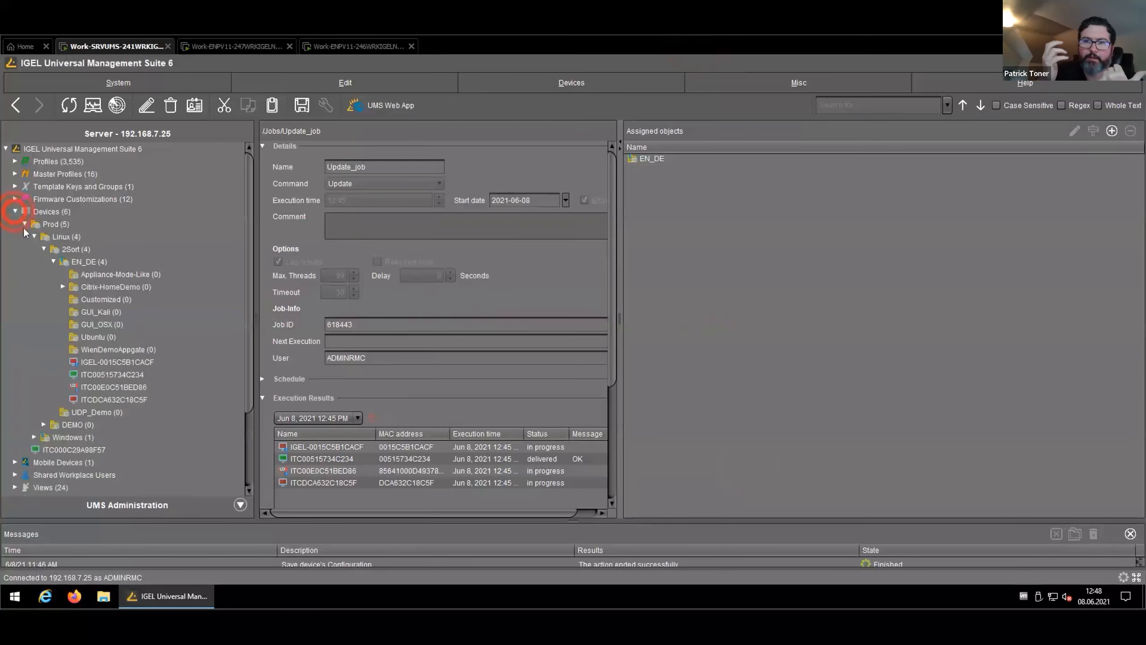
pyautogui.click(96, 375)
pyautogui.rightClick(95, 375)
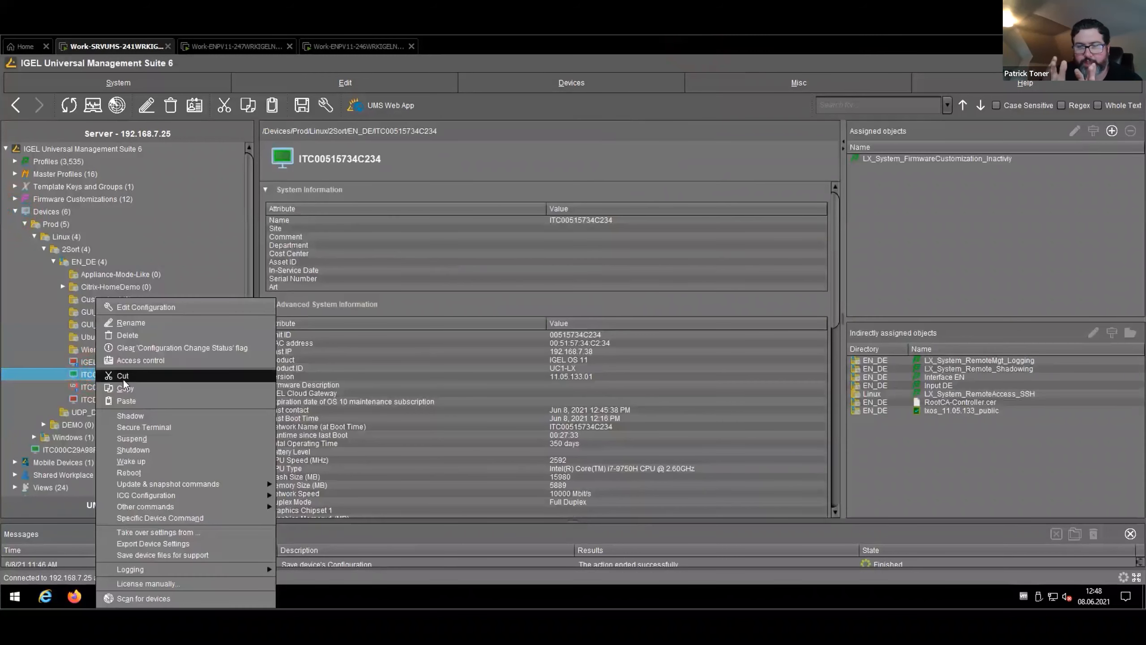
pyautogui.moveTo(251, 570)
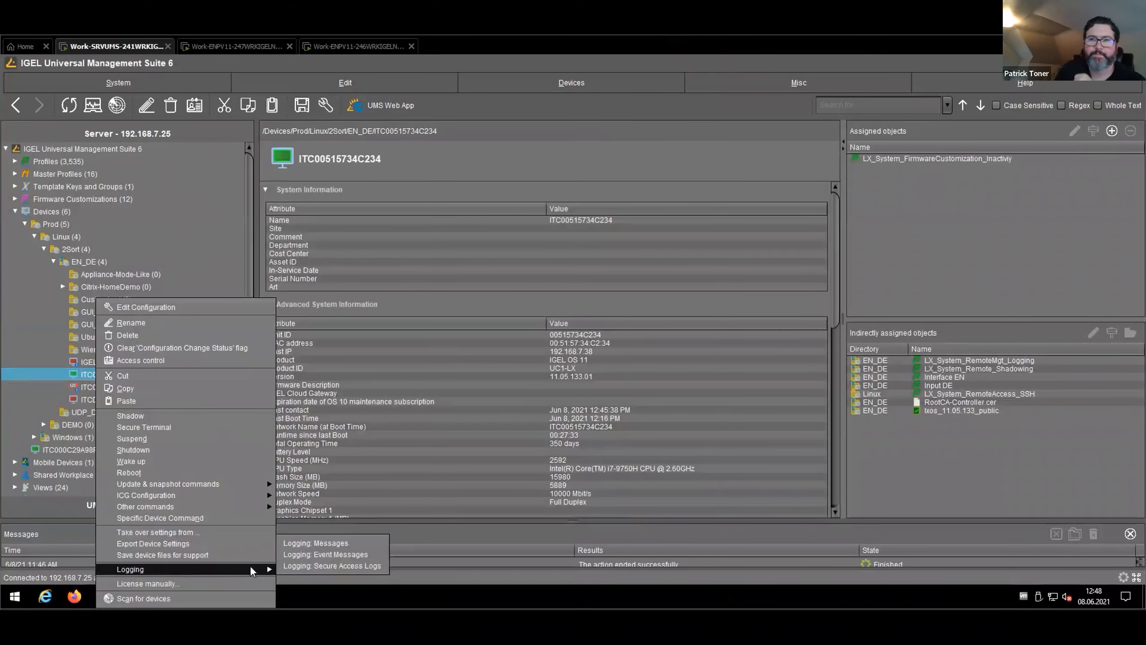
pyautogui.click(351, 545)
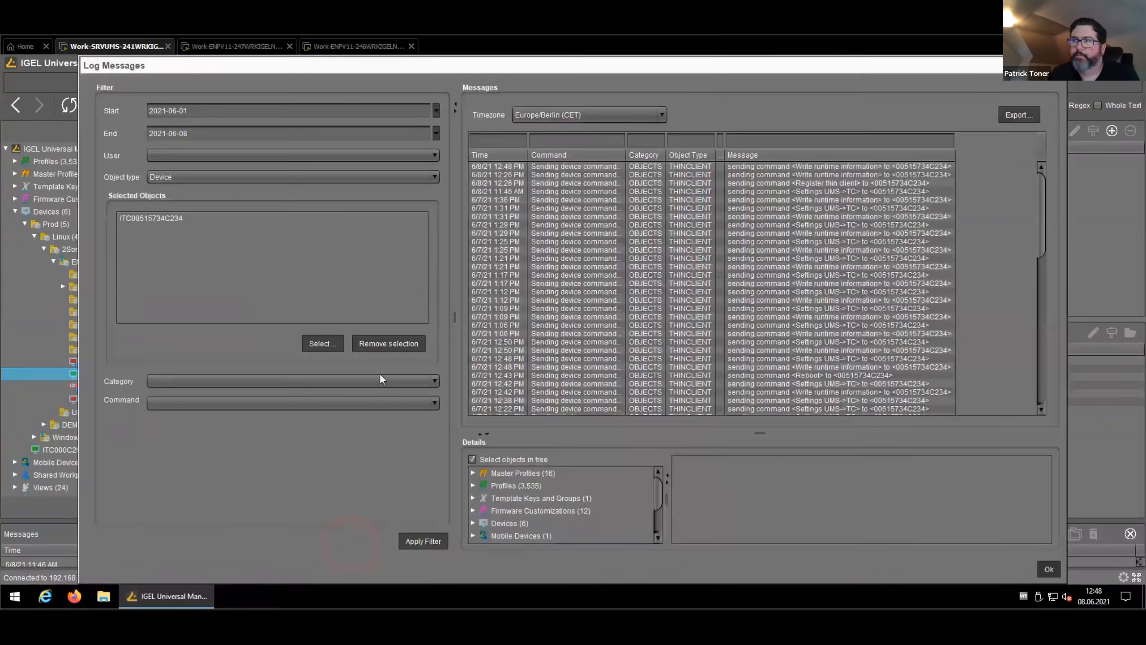
pyautogui.click(682, 168)
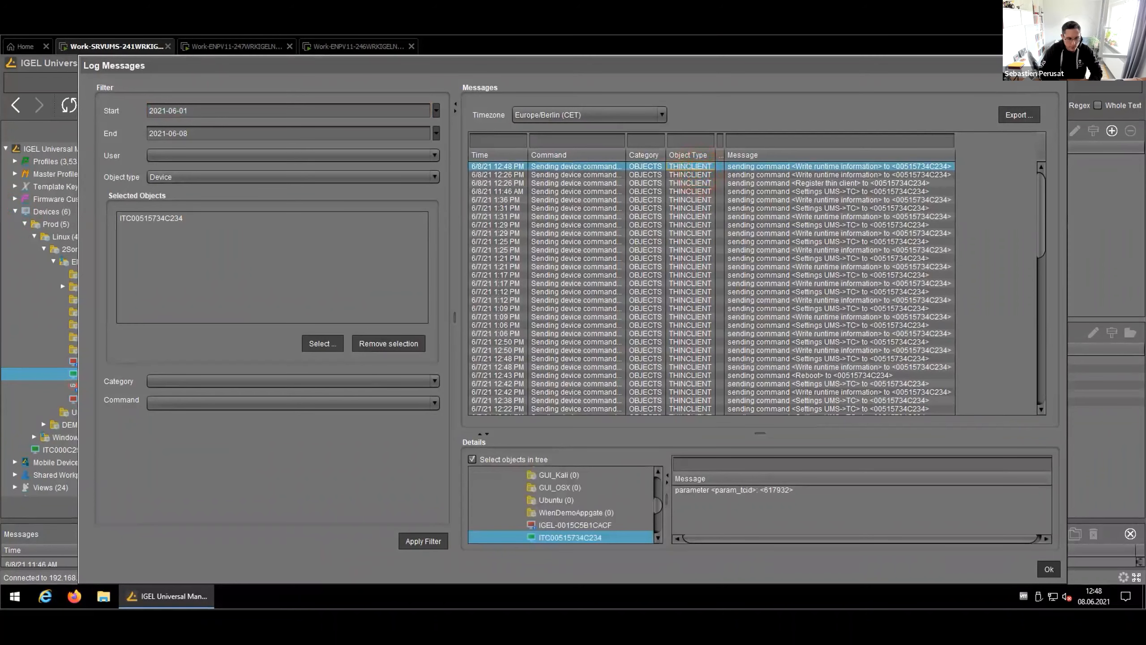
pyautogui.click(1056, 65)
pyautogui.click(689, 48)
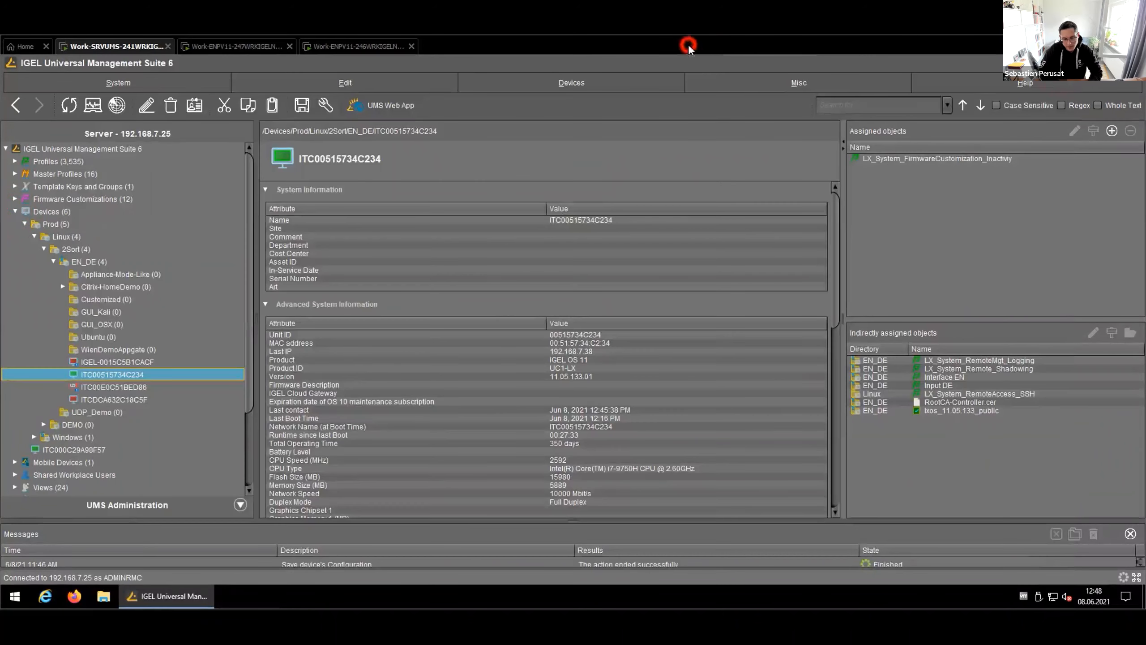
# View the contents of the Linux folder under Jobs and the Flash_Install job
pyautogui.scroll(-1, 74, 470)
pyautogui.click(68, 474)
pyautogui.scroll(-2, 65, 473)
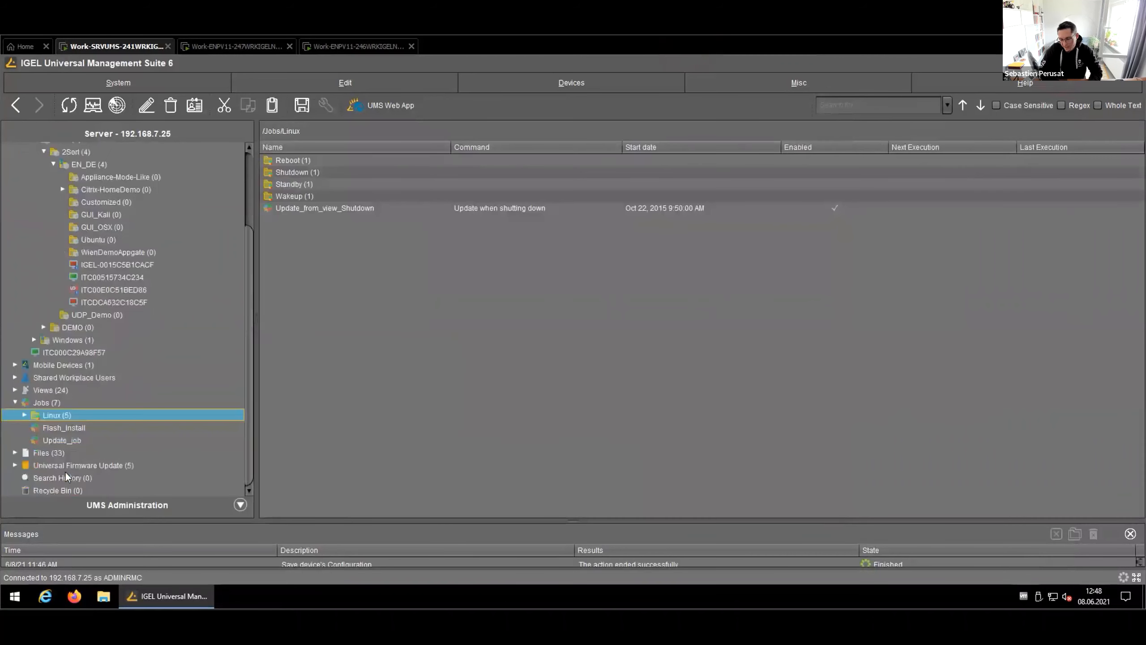
pyautogui.click(58, 429)
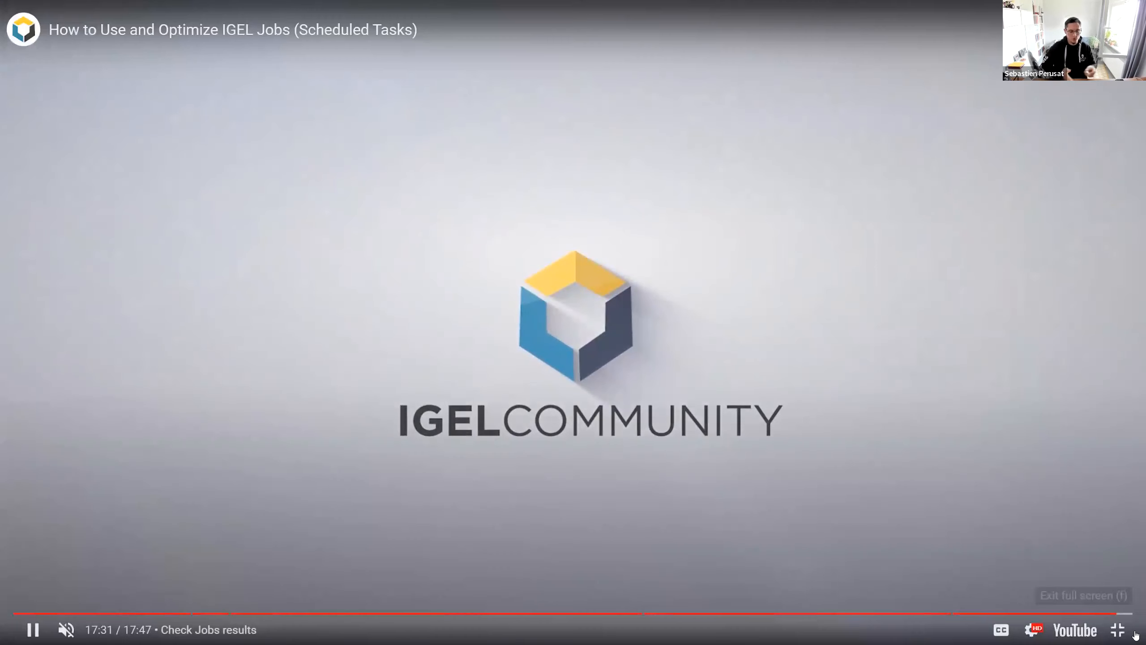
# Leave and close the full-screen video, and examine its chapter list from Introduction to Check Jobs results on the IGEL Community page
pyautogui.click(1121, 632)
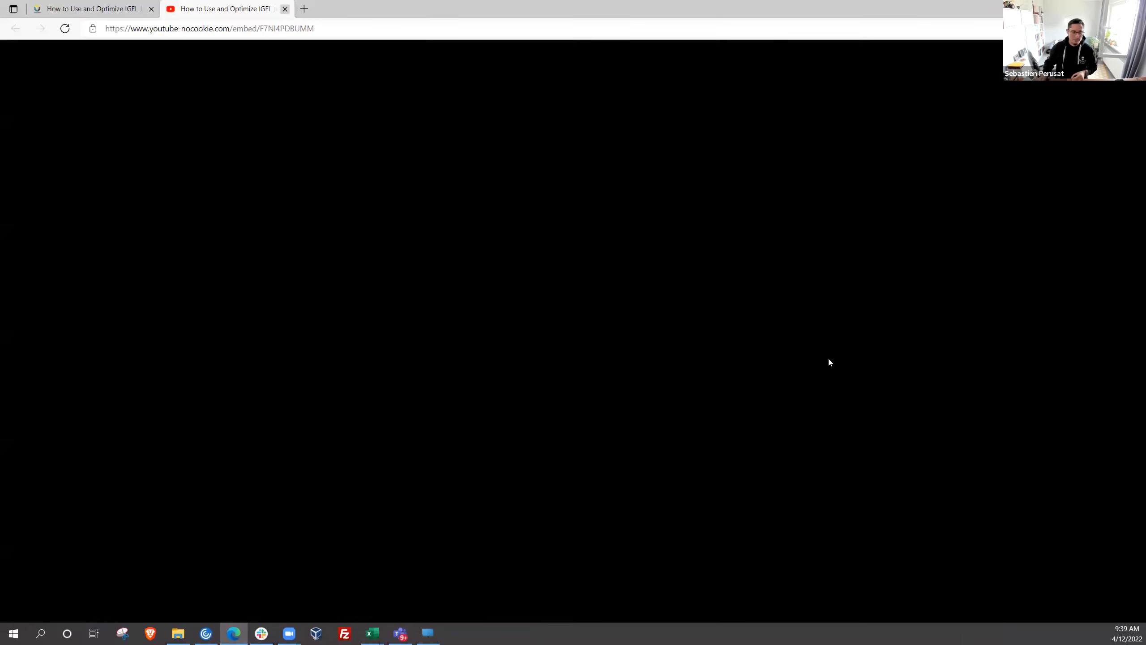
pyautogui.hotkey('ctrl', 'w')
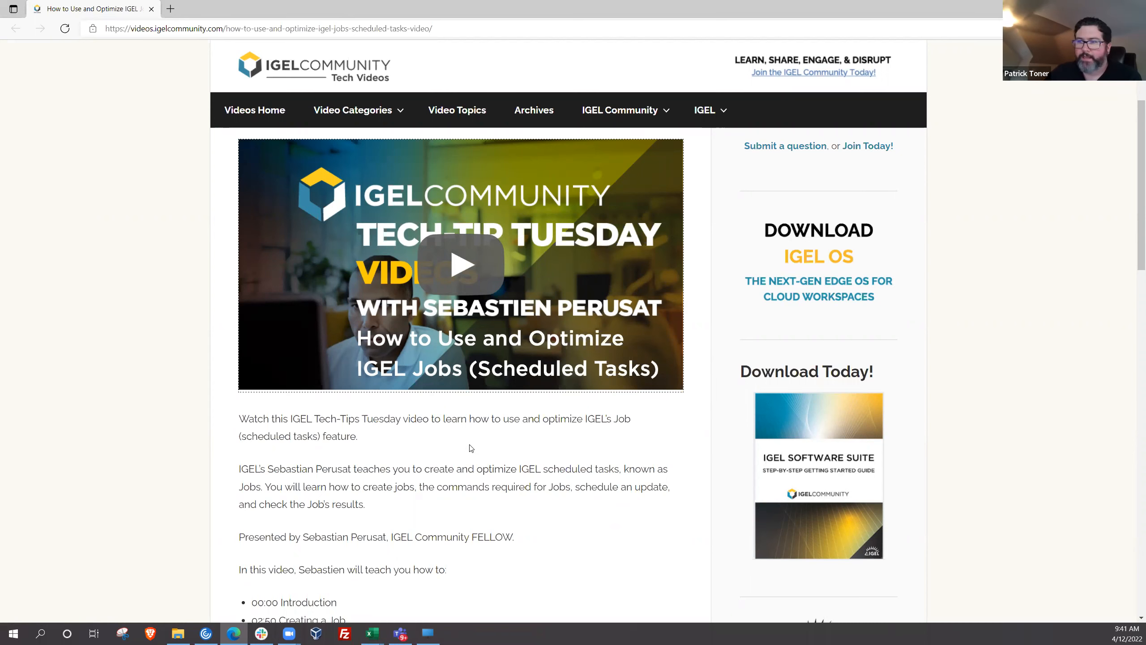
pyautogui.scroll(-5, 471, 455)
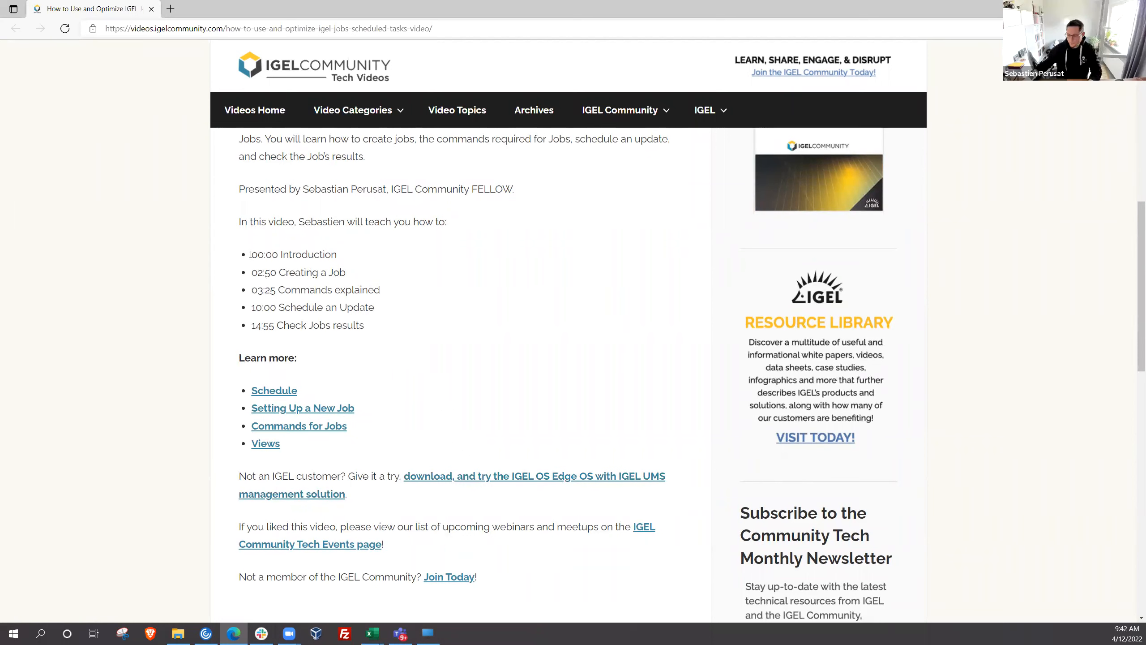
pyautogui.moveTo(251, 253); pyautogui.dragTo(379, 324)
pyautogui.click(377, 336)
pyautogui.click(253, 256)
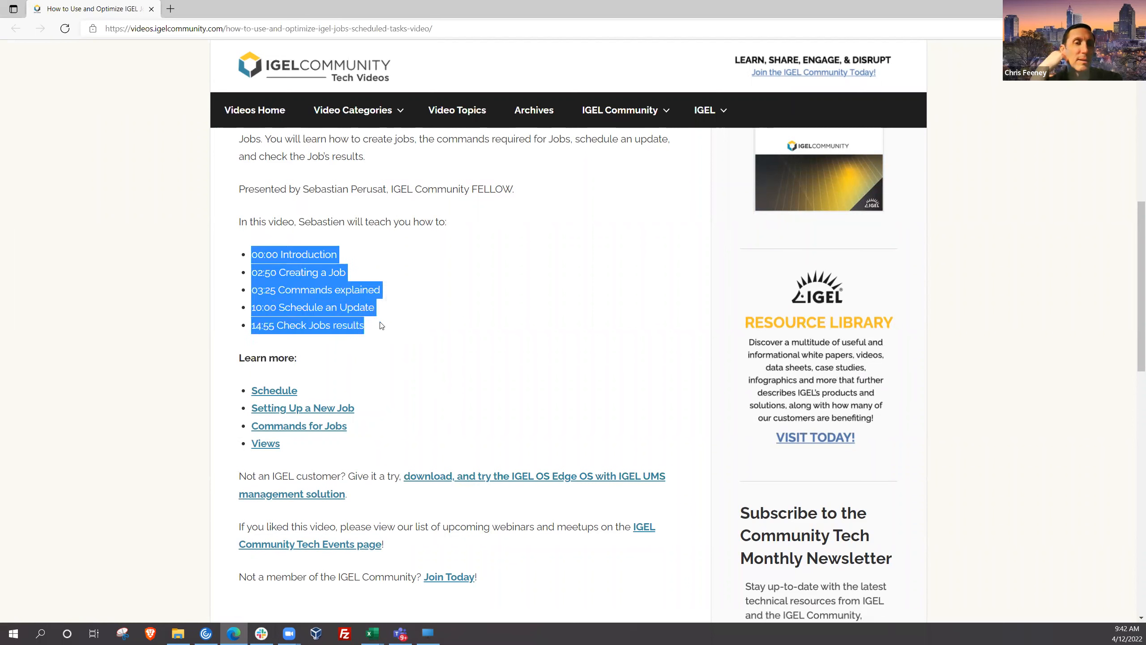
pyautogui.click(348, 244)
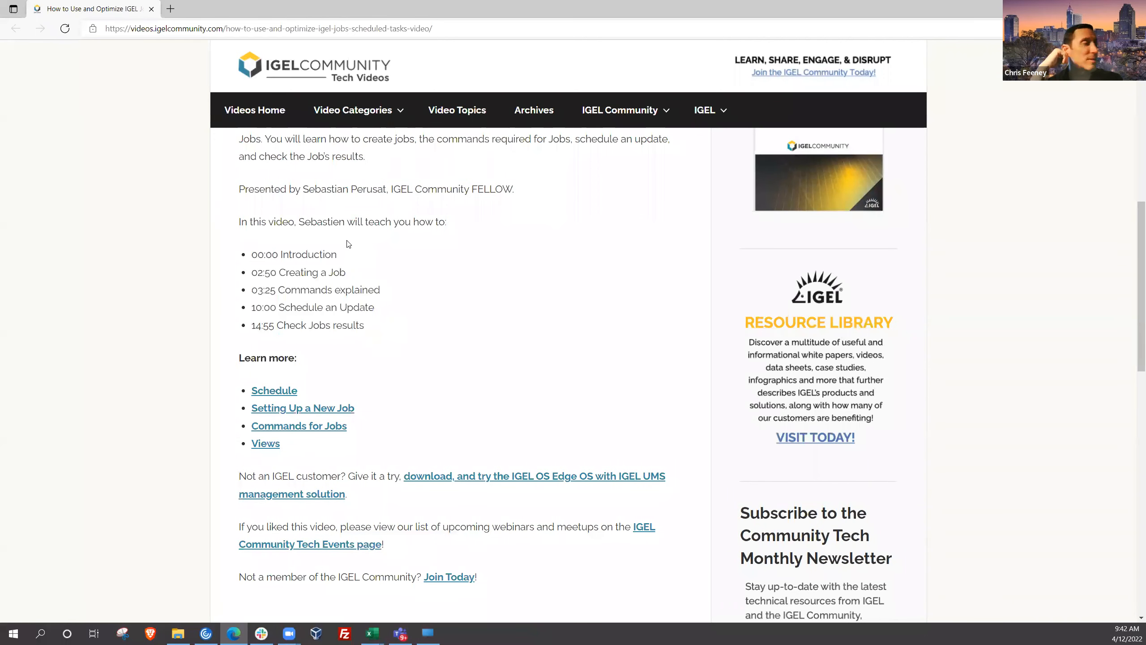